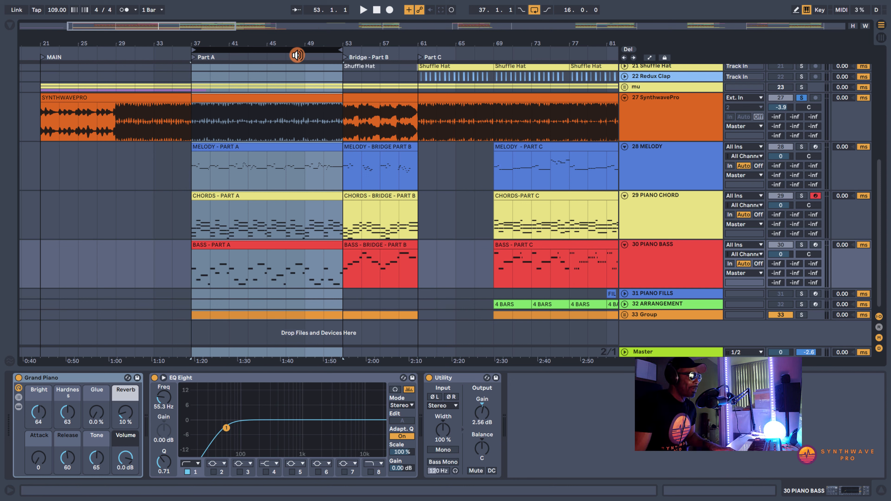
- Play the Part A loop, and highlight the bridge, Part C and Part A ranges on the SynthwavePro audio track
key("space")
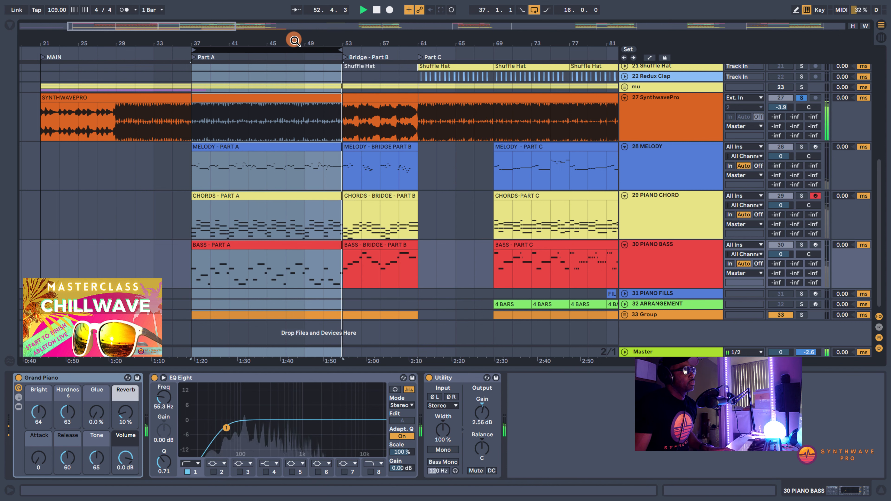
key("space")
left_click(191, 108)
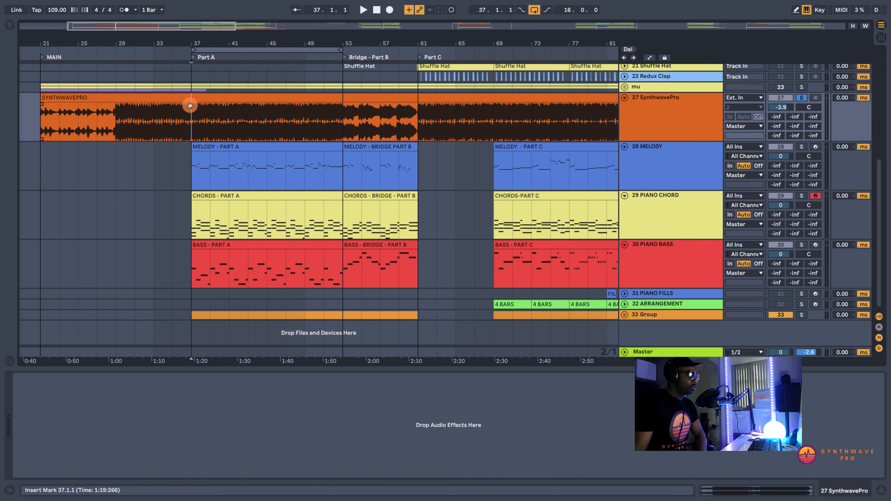
left_click_drag(342, 118, 412, 120)
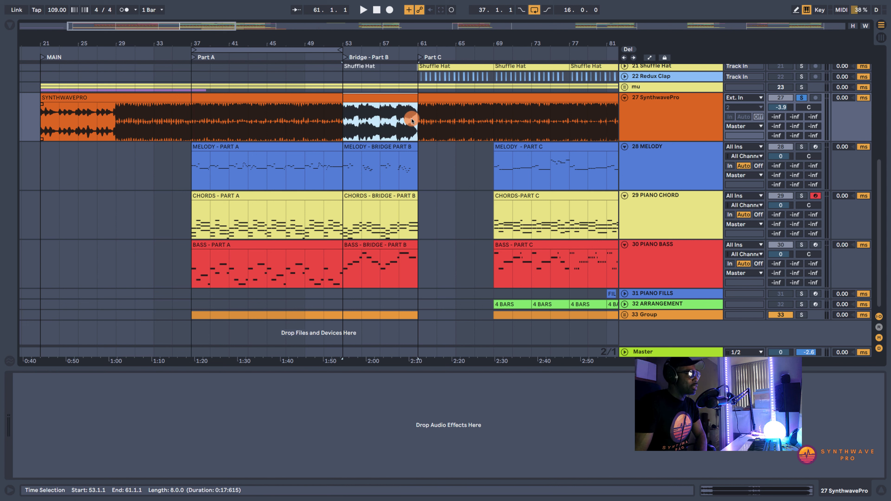
left_click_drag(493, 115, 572, 116)
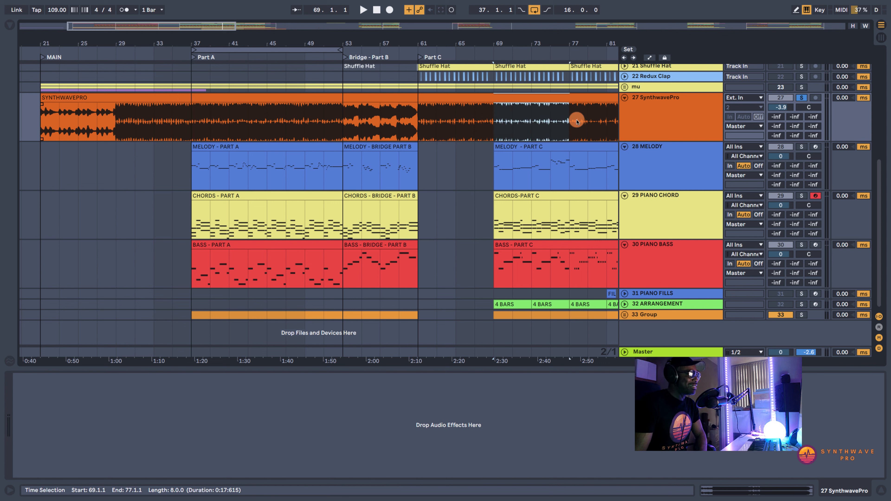
left_click_drag(189, 114, 342, 114)
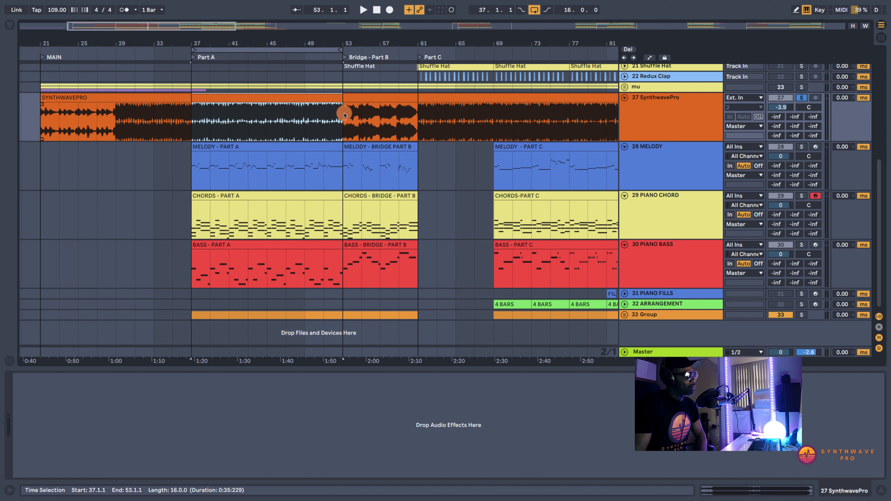
- Point out the Part A clips on the melody, piano chord and piano bass tracks by selecting them in turn
left_click(237, 149)
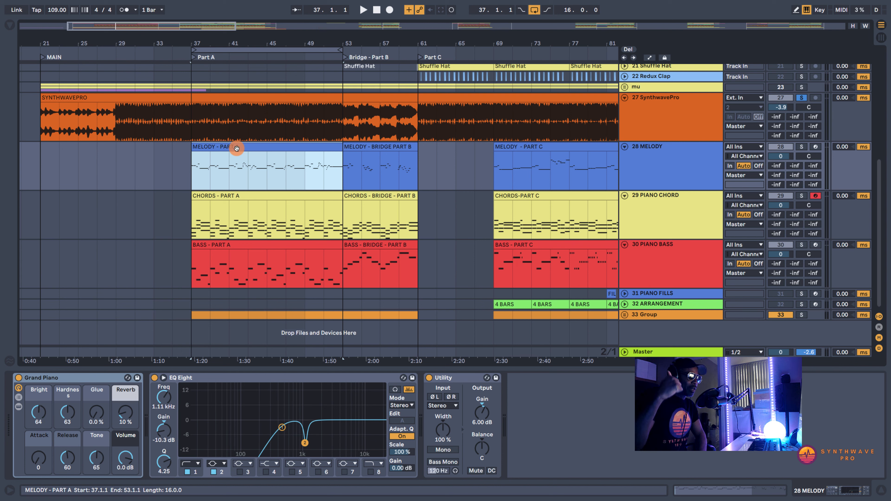
left_click_drag(181, 157, 437, 151)
left_click_drag(156, 204, 322, 209)
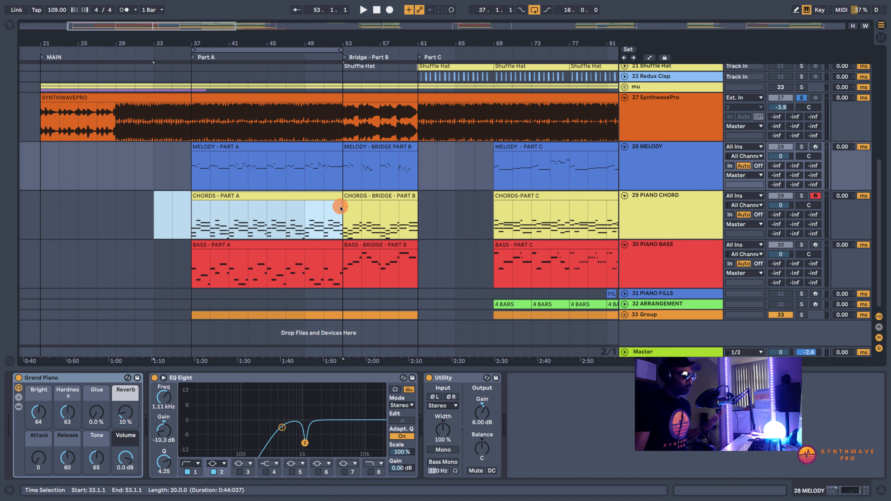
left_click(207, 248)
left_click(208, 247)
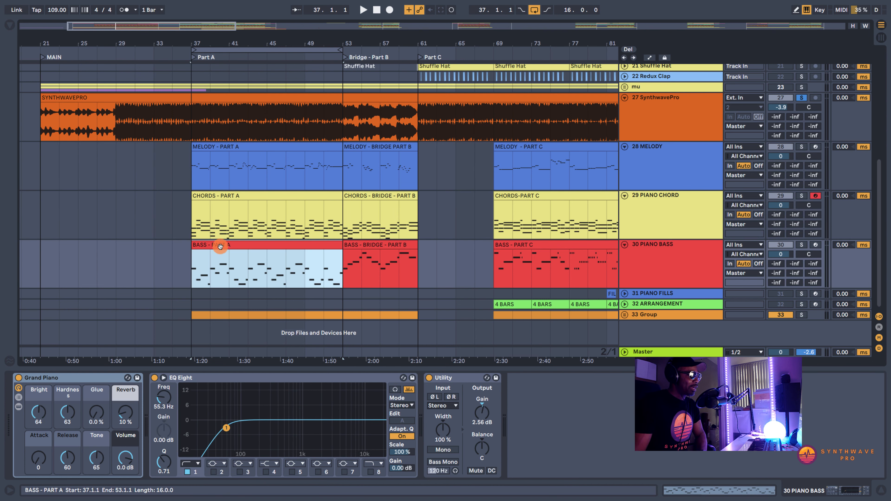
- Solo the MELODY, PIANO CHORD and PIANO BASS tracks and play Part A from bar 37
left_click(801, 146)
left_click(803, 196, "super")
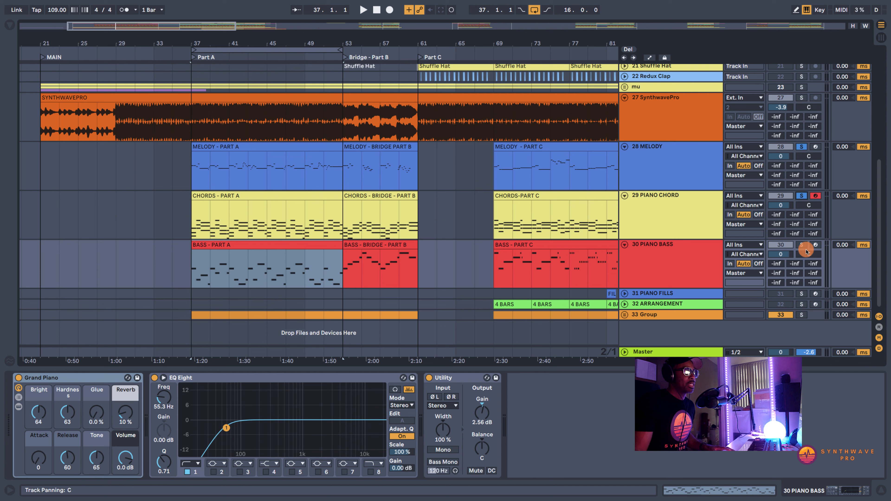
left_click(205, 146)
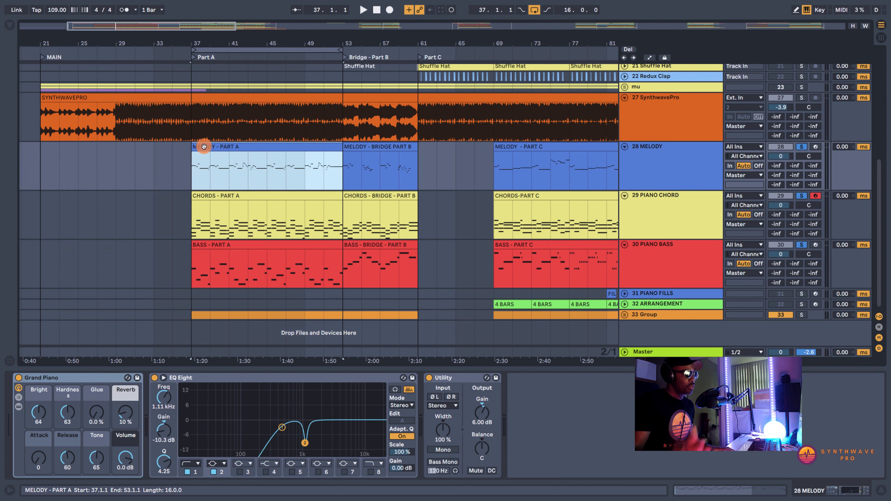
key("space")
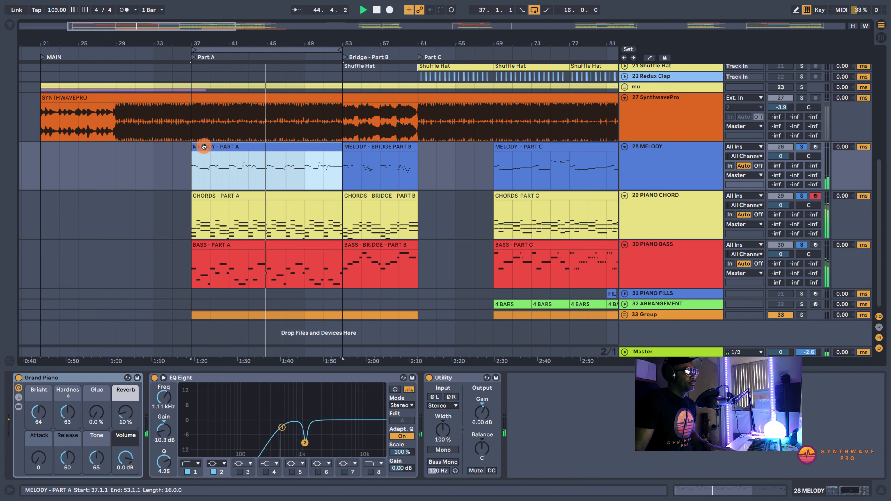
key("space")
- Open the MELODY - PART A clip for note viewing and select its lower guide chord notes
left_click(274, 171)
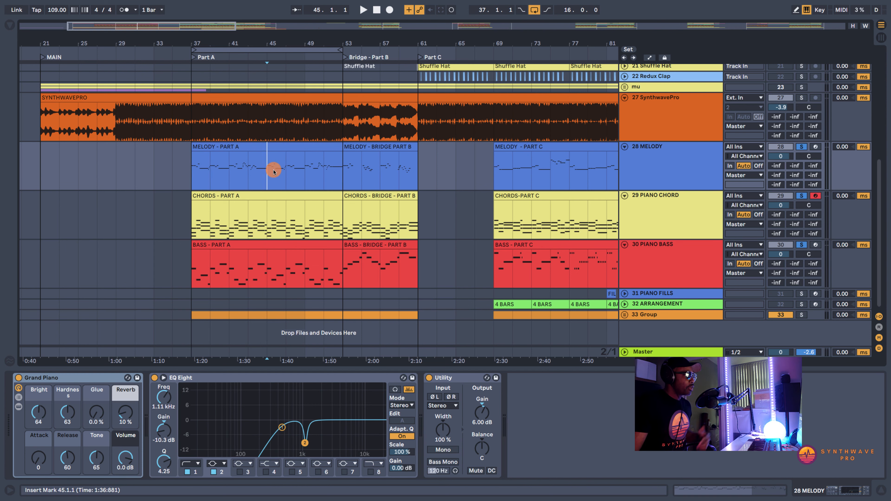
left_click_drag(183, 164, 344, 163)
left_click(298, 144)
double_click(299, 144)
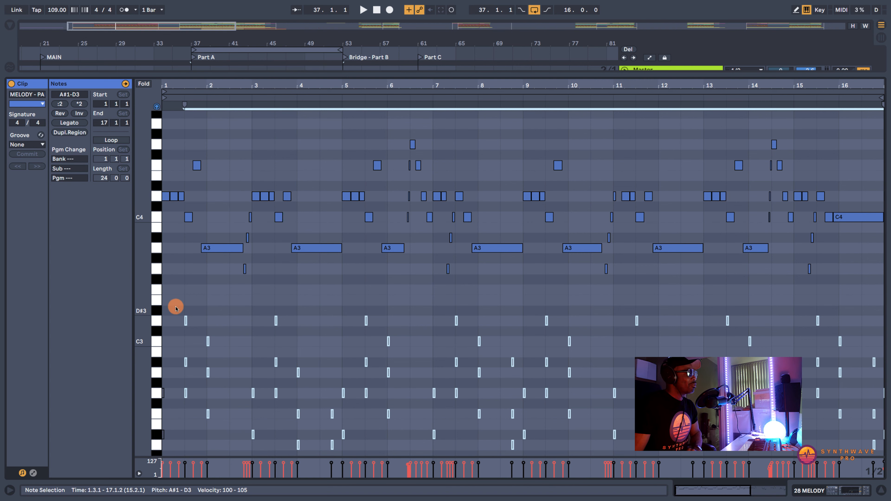
left_click_drag(175, 308, 890, 460)
left_click(845, 492)
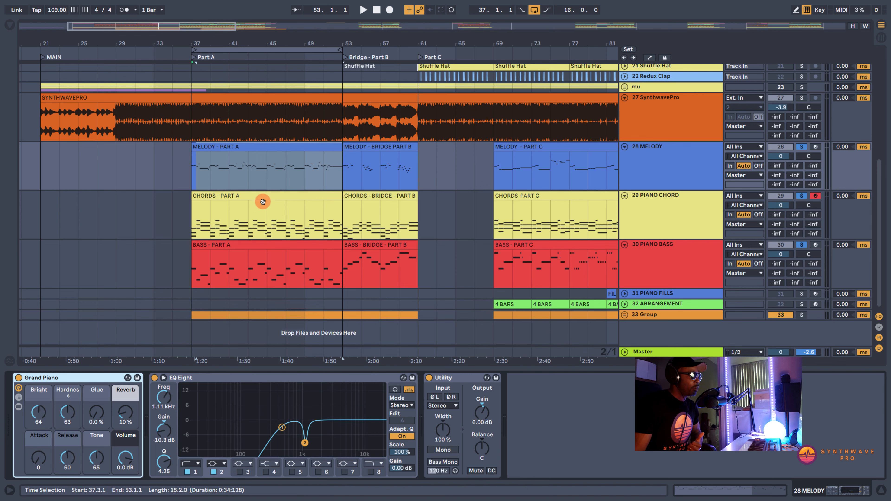
double_click(243, 148)
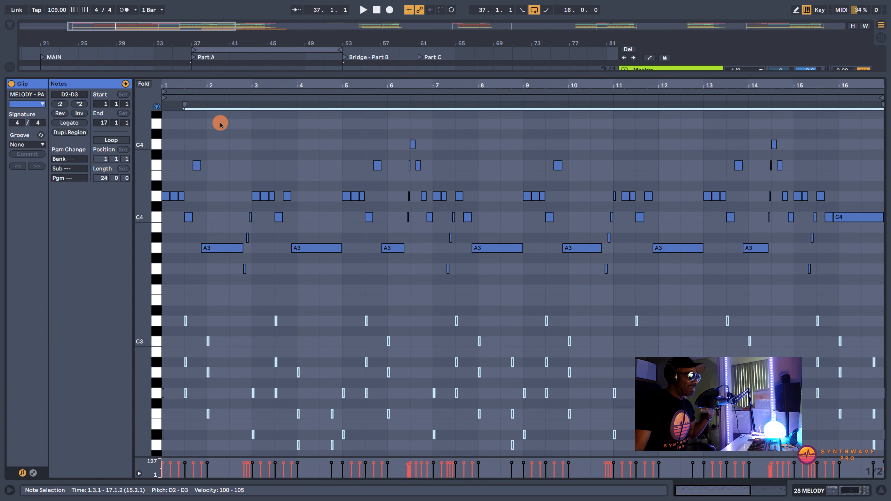
- Audition the first guide chord at bar 1 of the melody clip note by note: C2, D#2 and G2
left_click_drag(190, 83, 219, 81)
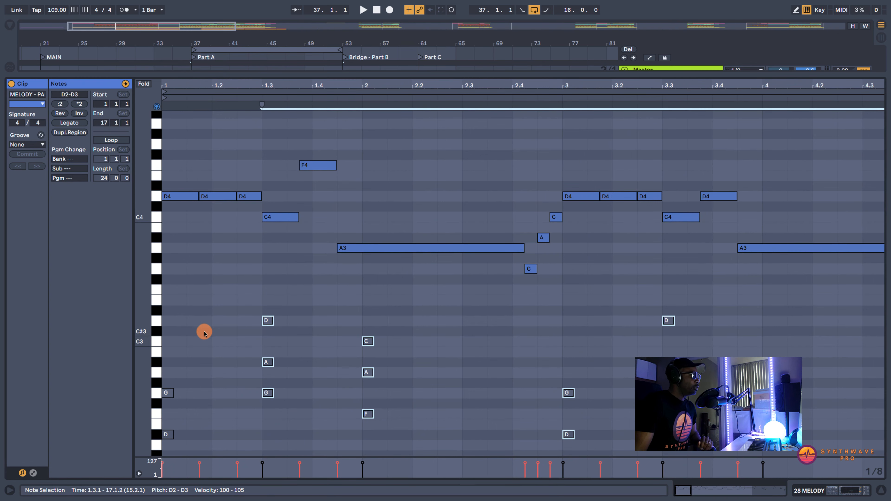
scroll(204, 332, "down", 3)
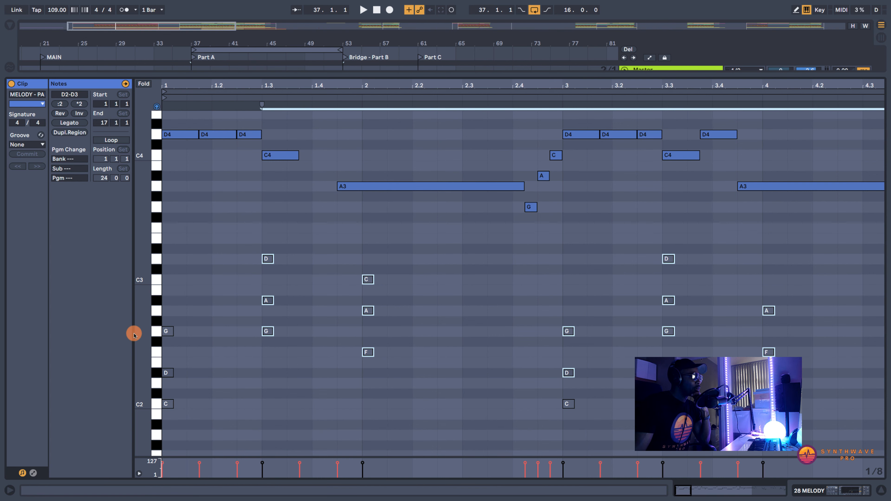
left_click_drag(146, 374, 146, 375)
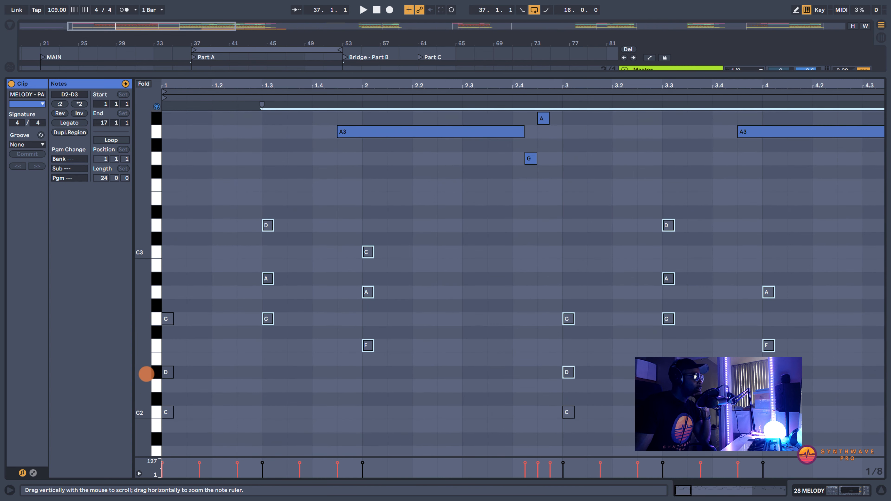
left_click_drag(184, 84, 184, 84)
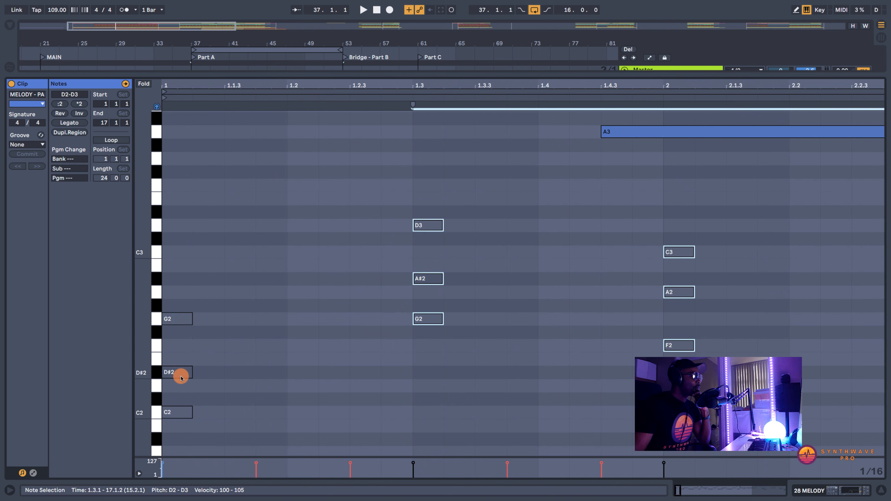
left_click(179, 412)
left_click(177, 372)
left_click(180, 320)
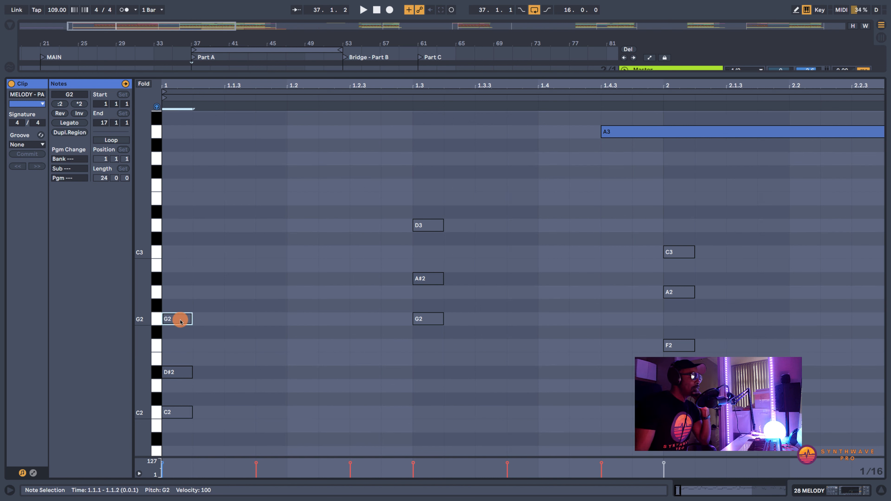
- Audition the guide chords at 1.3 (G2, A#2, D3) and bar 2 (F2, A2, C3) note by note
left_click(432, 318)
left_click(428, 279)
left_click(423, 225)
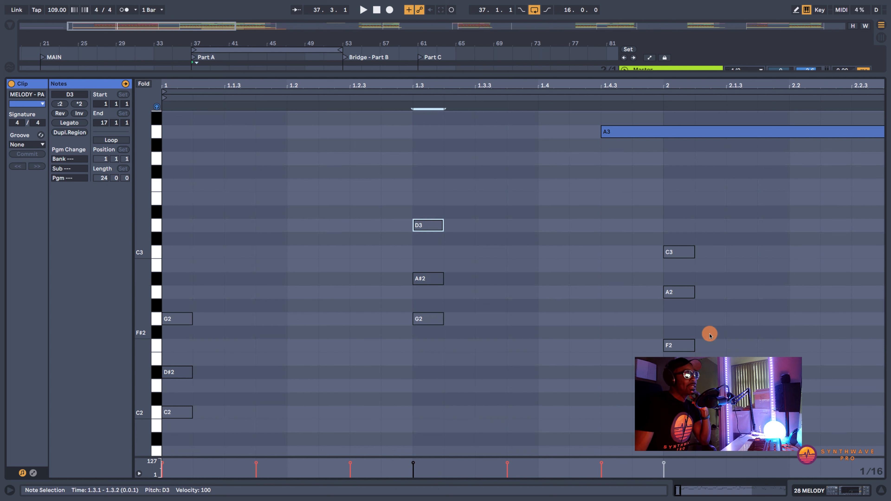
left_click(678, 345)
left_click(676, 291)
left_click(679, 252)
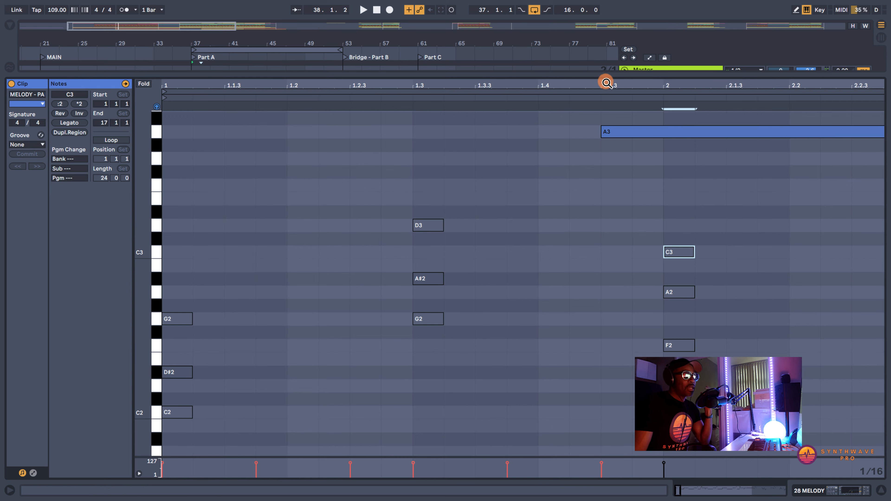
- Bring the melody notes above the guide chords into view and audition the first D4 note
left_click_drag(606, 83, 607, 83)
left_click_drag(376, 82, 375, 82)
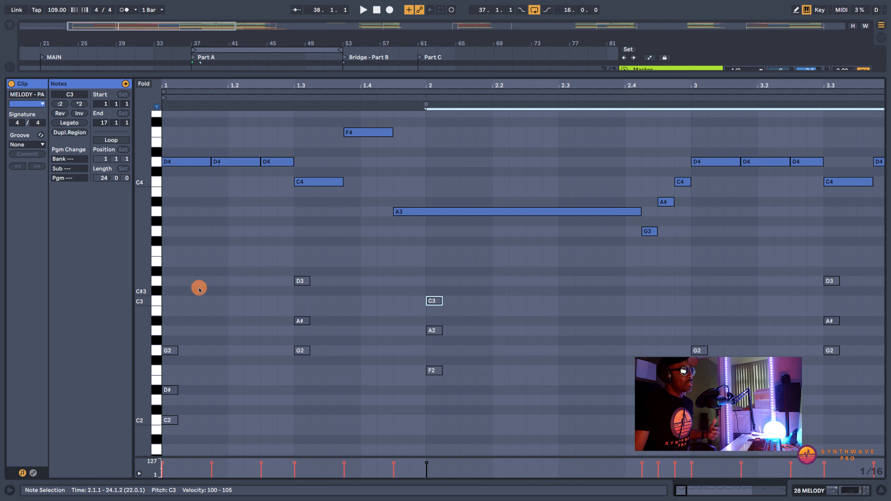
left_click(185, 164)
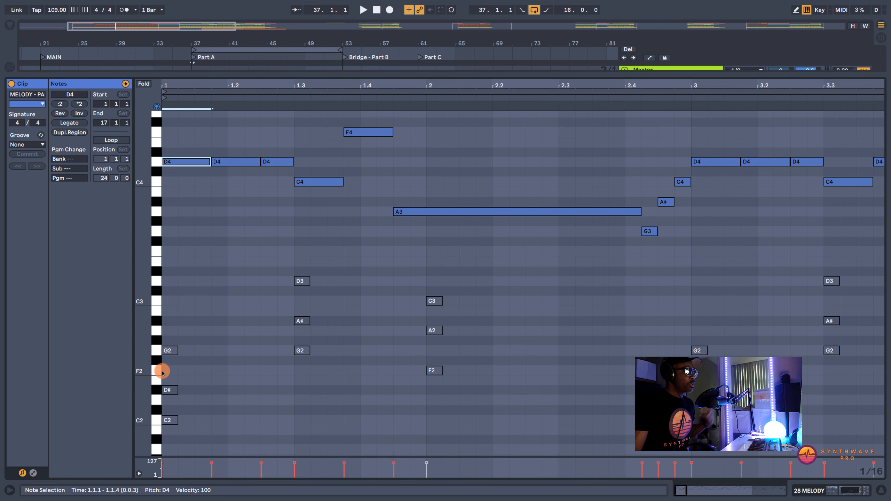
- Sound the piano roll keys upward in turn: C2, D2, D#2, F2, G2, G#2, A#2, C3 and D3
left_click(155, 421)
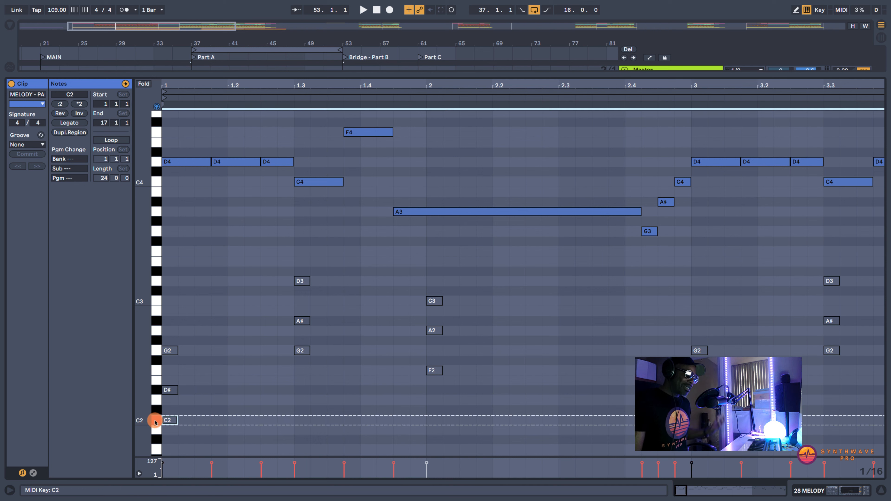
left_click(157, 400)
left_click(156, 390)
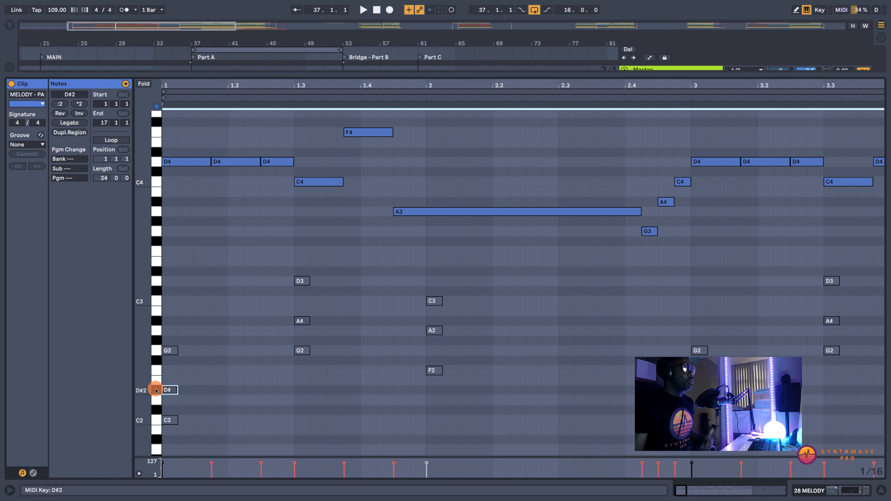
left_click(157, 372)
left_click(157, 351)
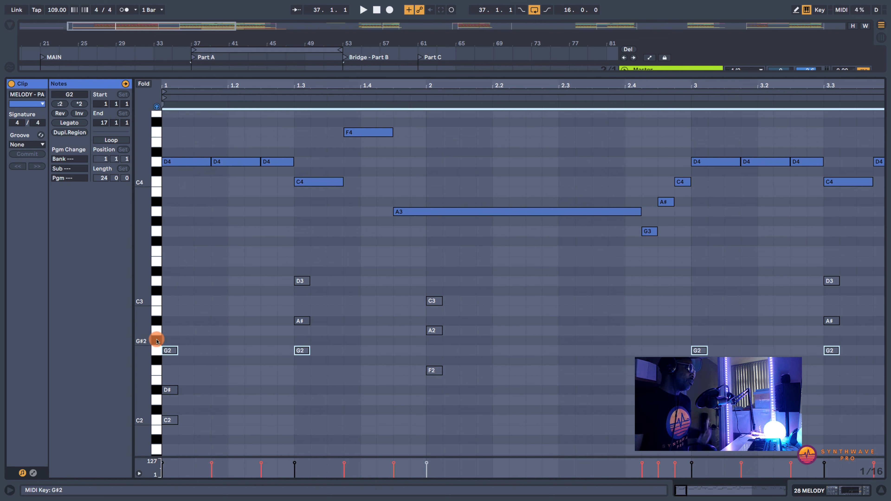
left_click(157, 341)
left_click(156, 320)
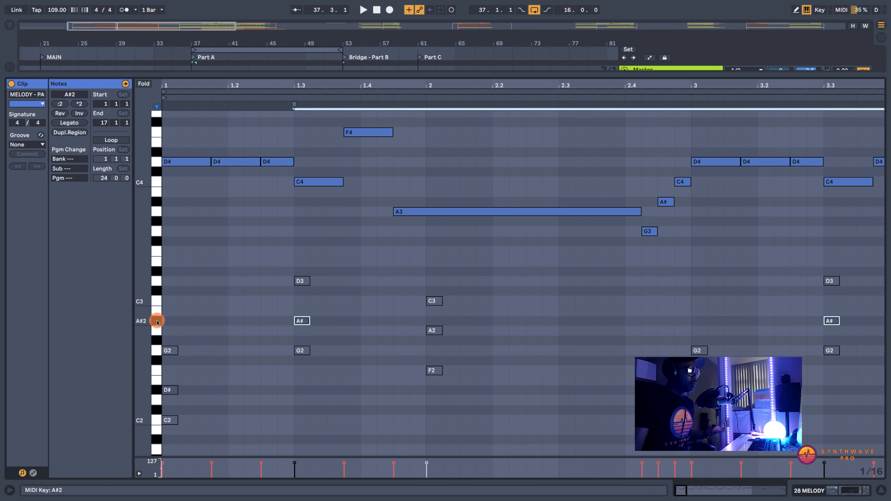
left_click(156, 301)
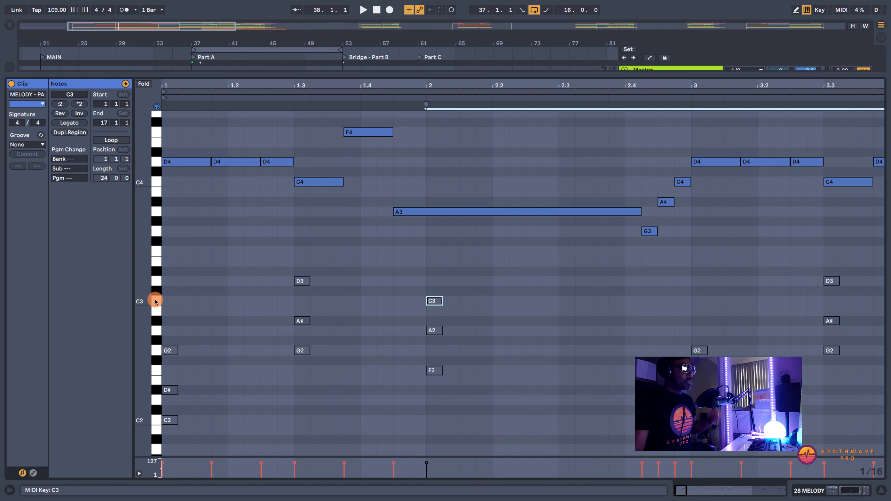
left_click(156, 282)
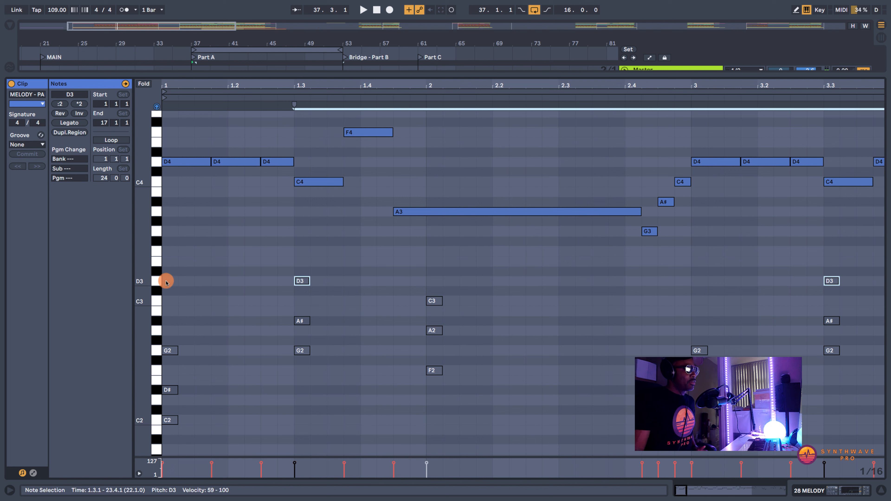
left_click(167, 282)
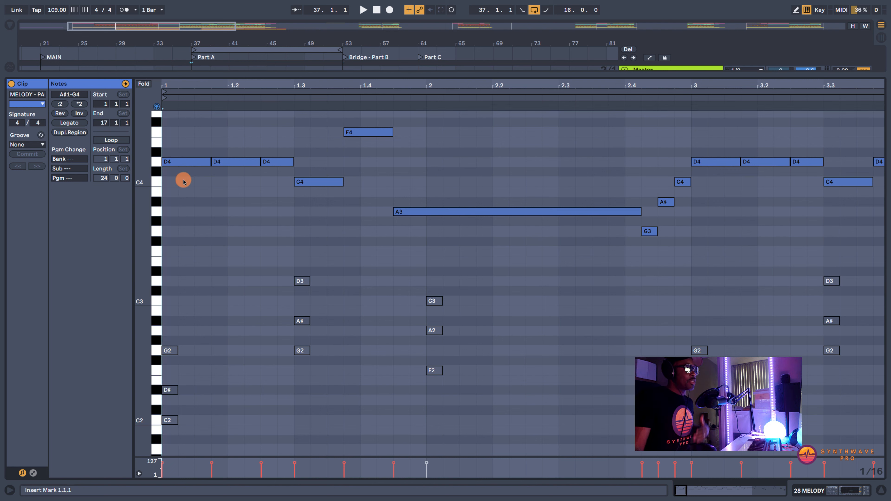
- Transpose the first D4 melody note down an octave and back up
left_click(183, 161)
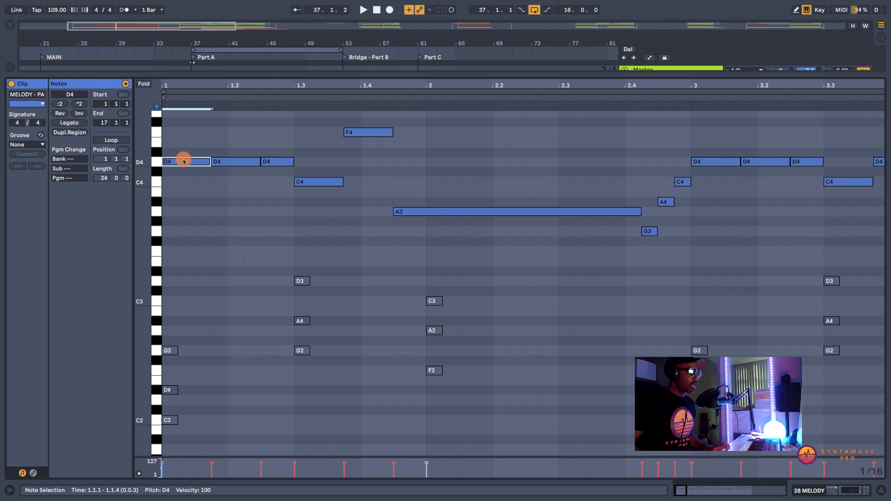
key("shift+Down")
key("shift+Up")
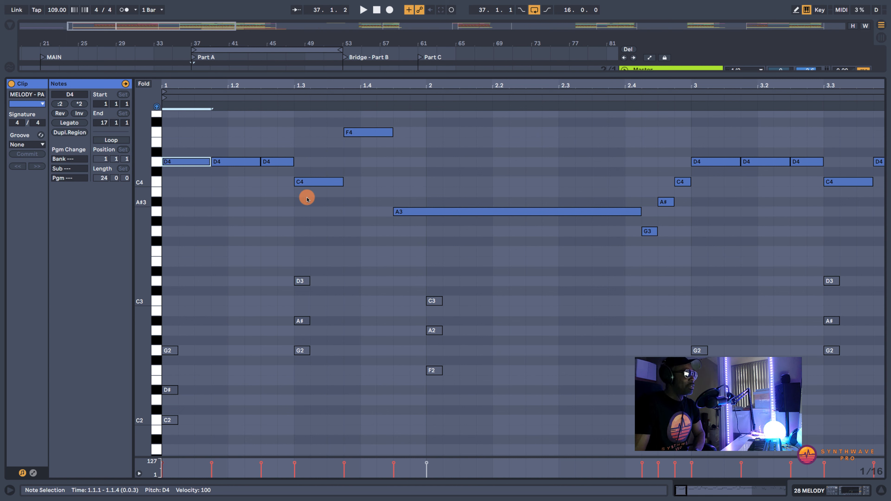
- Audition the G2, A#2 and D3 notes of the guide chord at 1.3 again
left_click(301, 351)
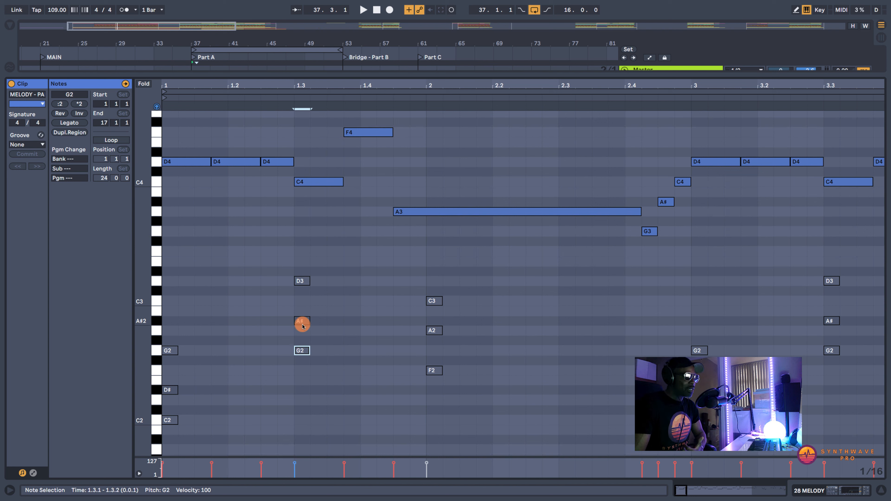
left_click(301, 321)
left_click(301, 281)
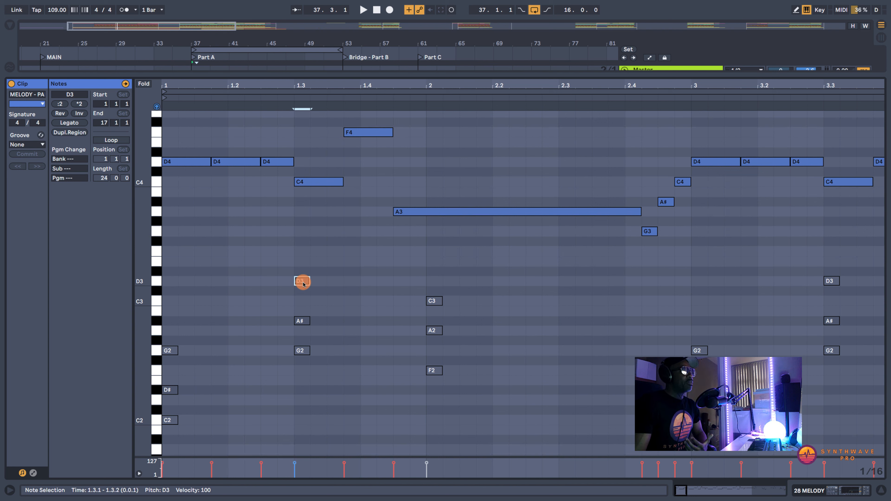
- Audition the first D4, the C4 at 1.3 and the long A3 melody notes against the F2, A2 and C3 guide chord at bar 2
left_click(324, 181)
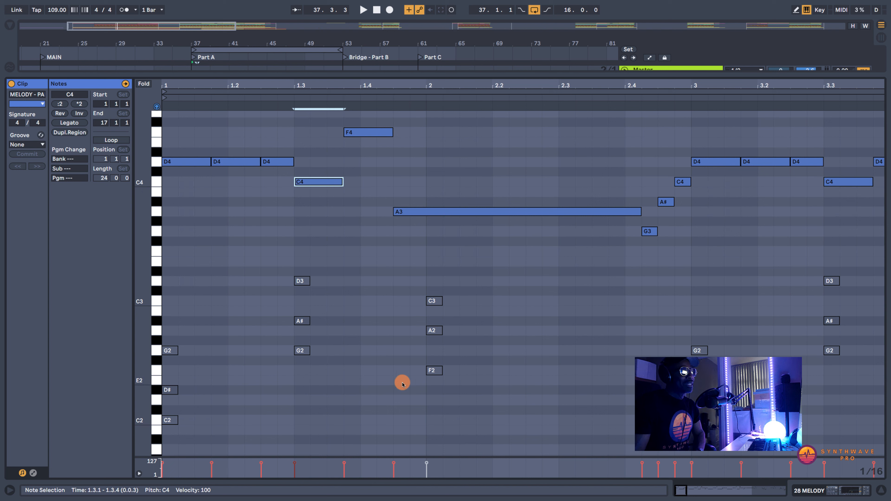
left_click(438, 372)
left_click(434, 330)
left_click(434, 303)
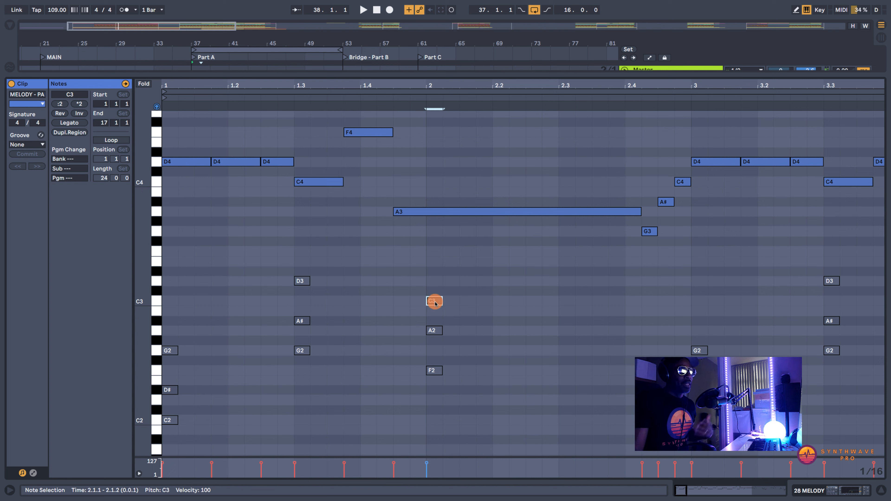
left_click_drag(435, 181, 443, 234)
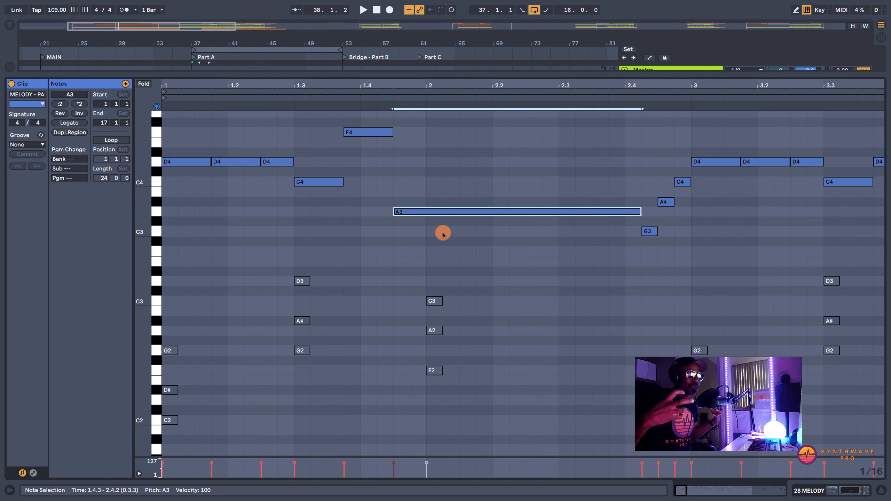
left_click(178, 162)
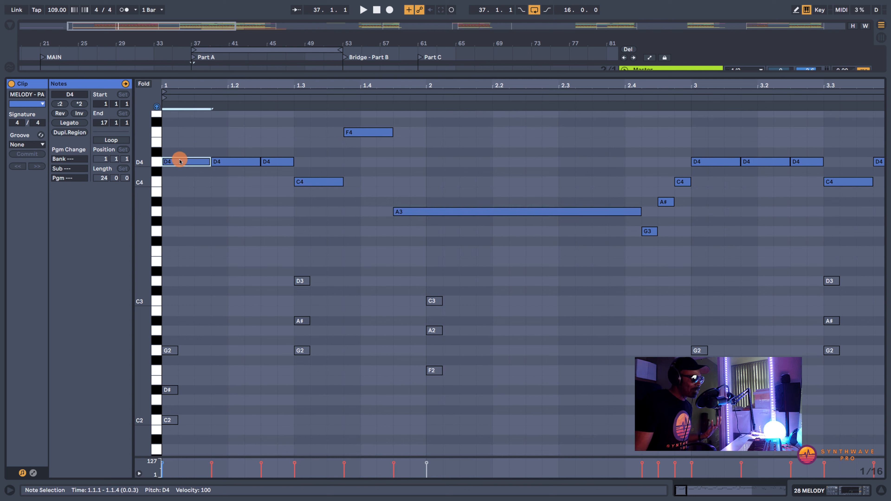
left_click(311, 183)
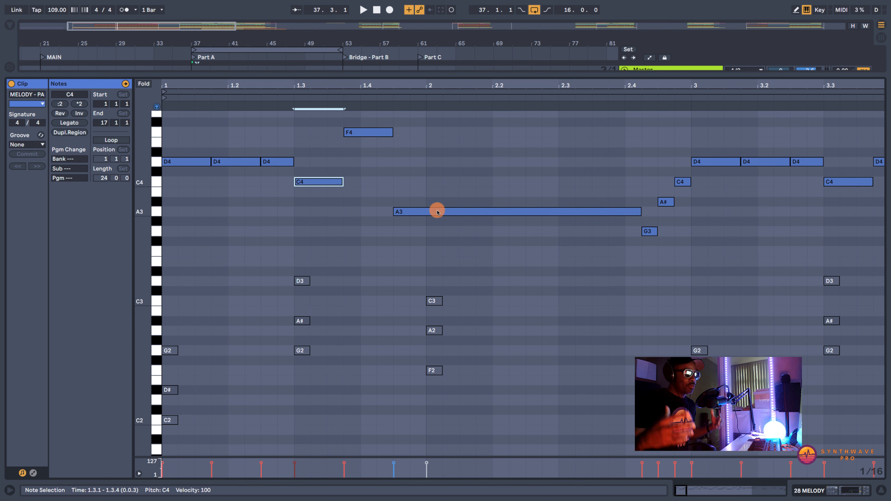
- Play the first two bars of the melody and continue the playback through bars 3 and 4
key("space")
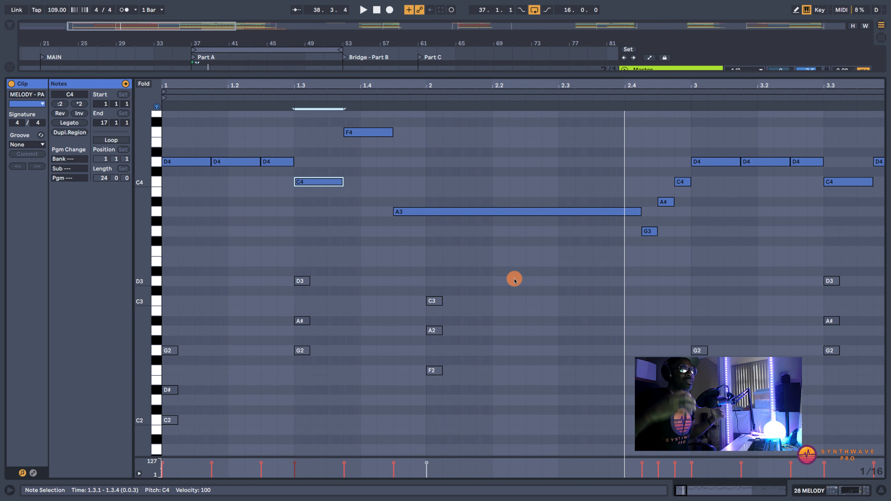
key("space")
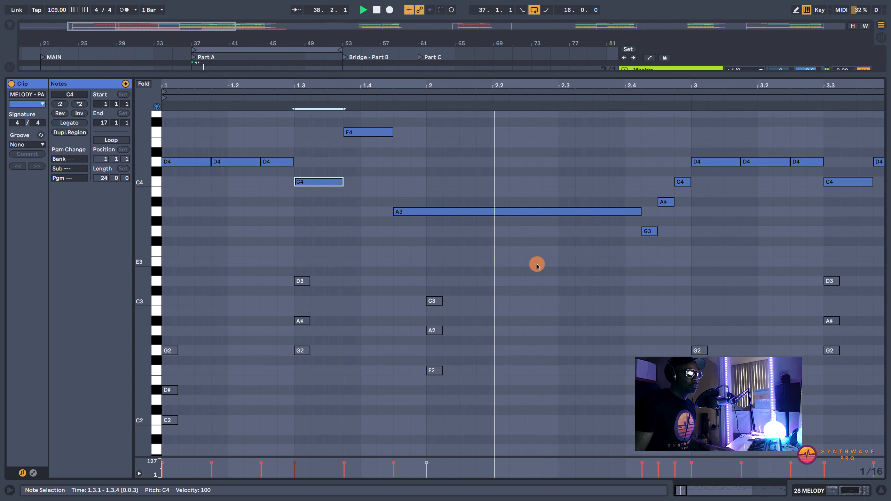
key("space")
mouse_move(706, 85)
left_mouse_down()
mouse_move(680, 88)
mouse_move(706, 84)
left_mouse_up()
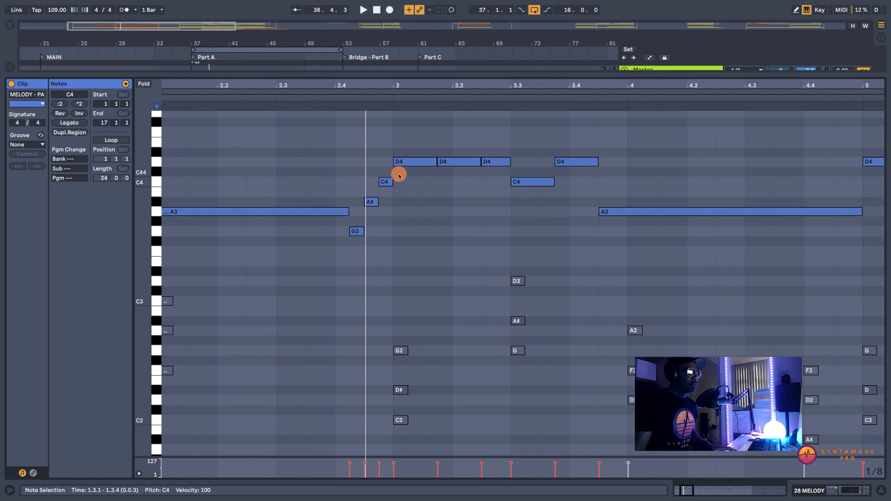
key("space")
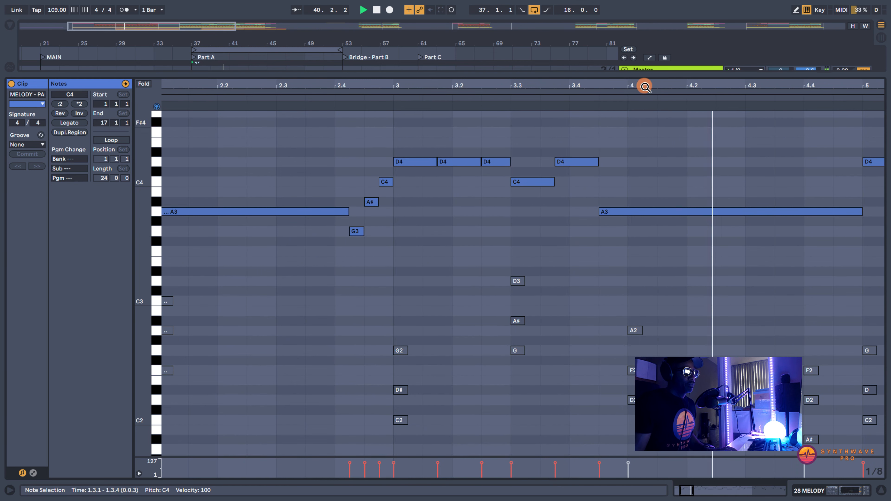
key("space")
left_click_drag(646, 83, 645, 80)
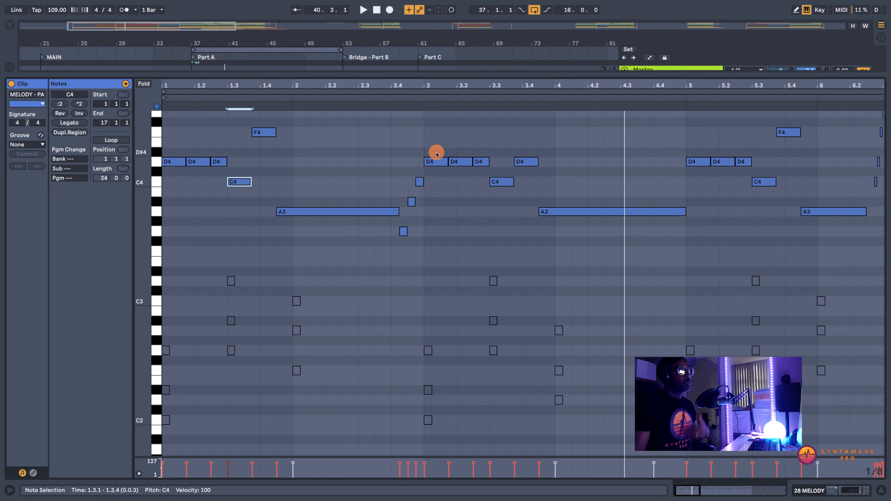
- Select the melody phrase spanning bars 3 and 4, and audition its C4 note above the guide chord at 3.3
left_click_drag(425, 133, 590, 234)
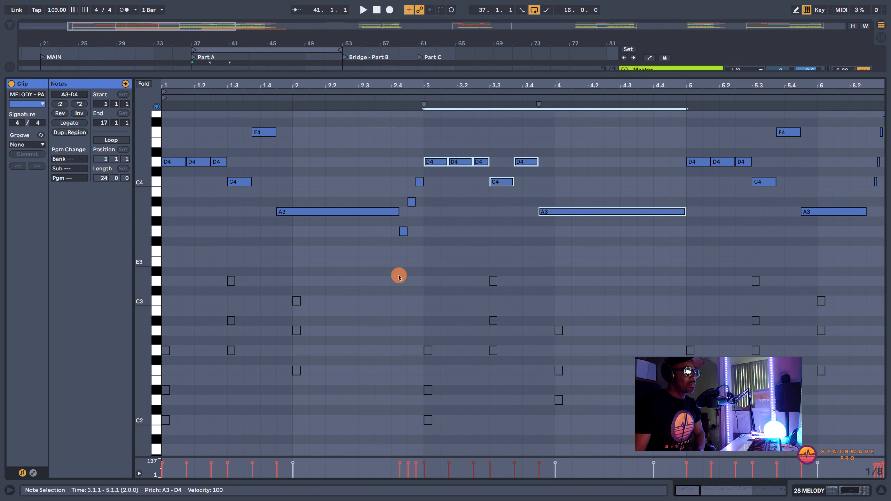
left_click(451, 389)
left_click_drag(438, 85, 438, 132)
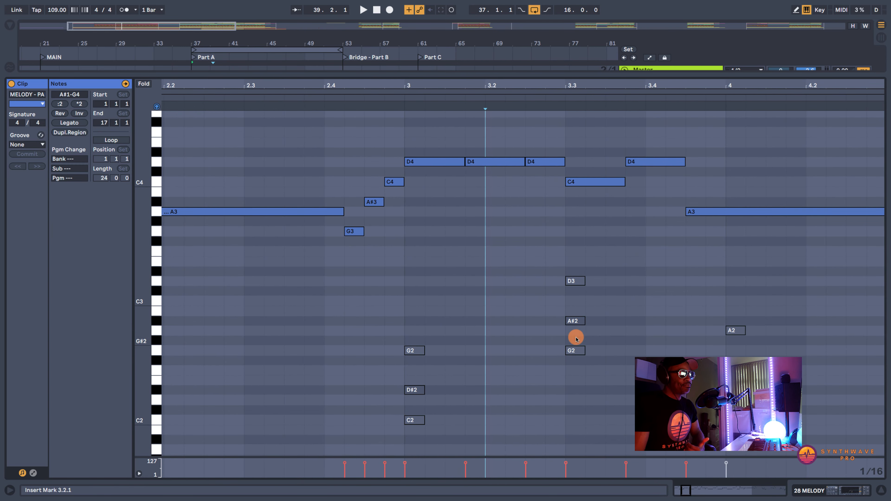
left_click(591, 179)
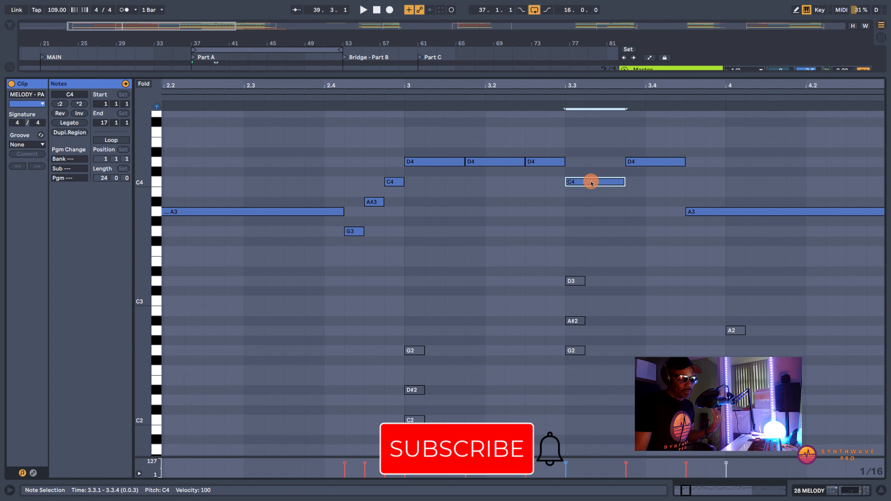
left_click(600, 82)
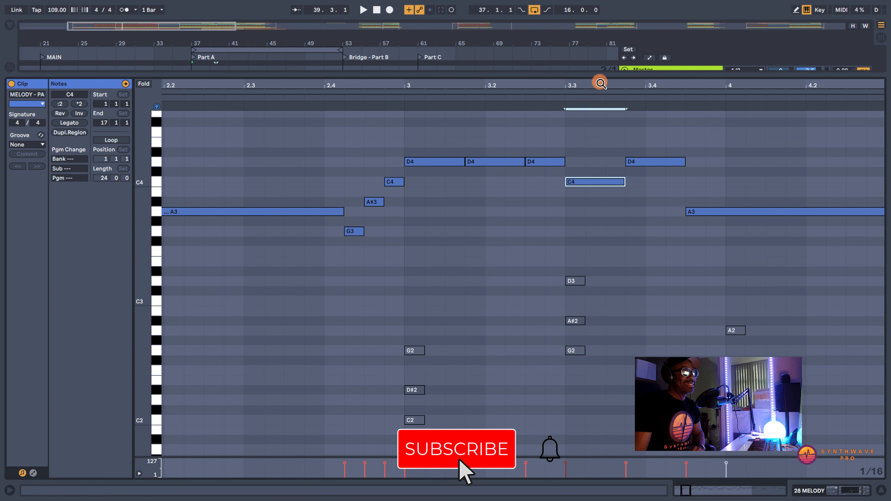
scroll(599, 82, "right", 5)
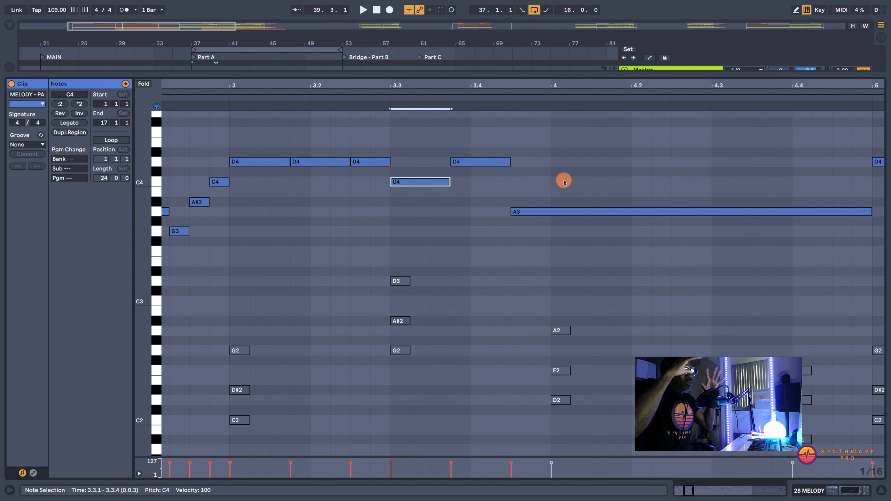
- Audition the long A3 melody note starting near the end of bar 3 against the D2, F2 and A2 guide chord at bar 4
left_click(559, 211)
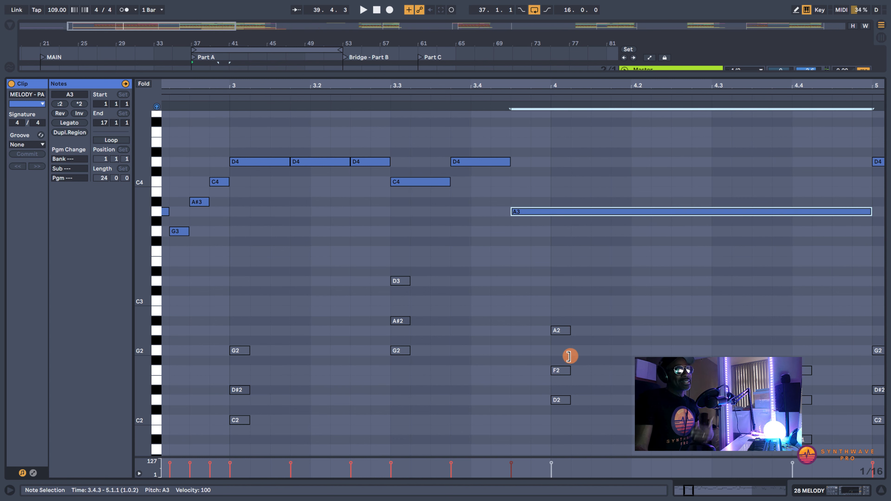
left_click(563, 401)
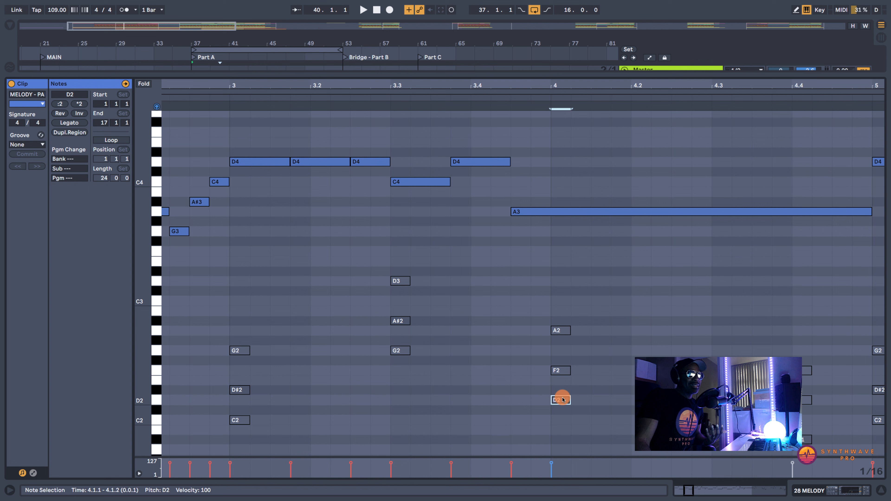
left_click(563, 370)
left_click(564, 331)
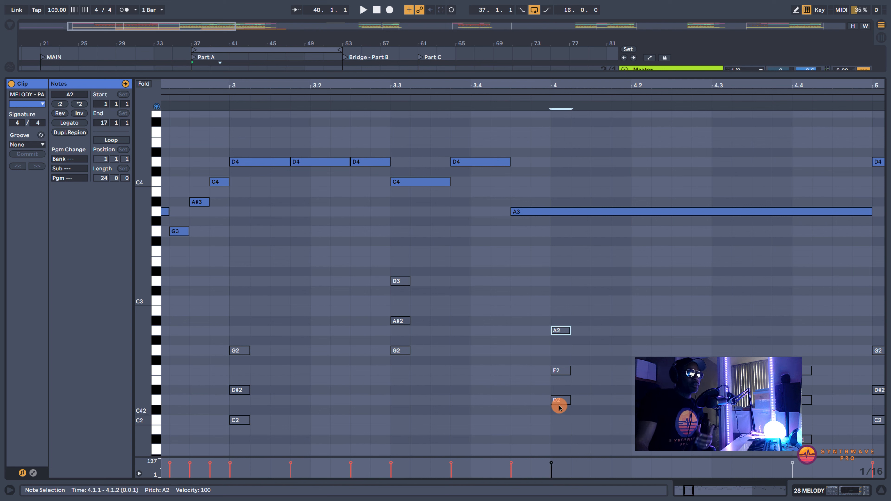
left_click(559, 212)
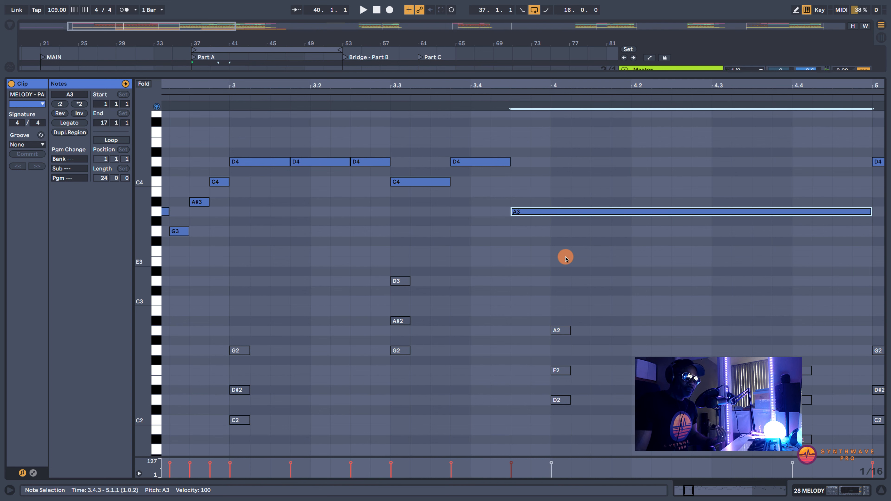
- Audition the first long A3 against the guide chord at bar 2, and compare it and its G3, A#3, C4 run with the second A3
left_click_drag(518, 82, 520, 78)
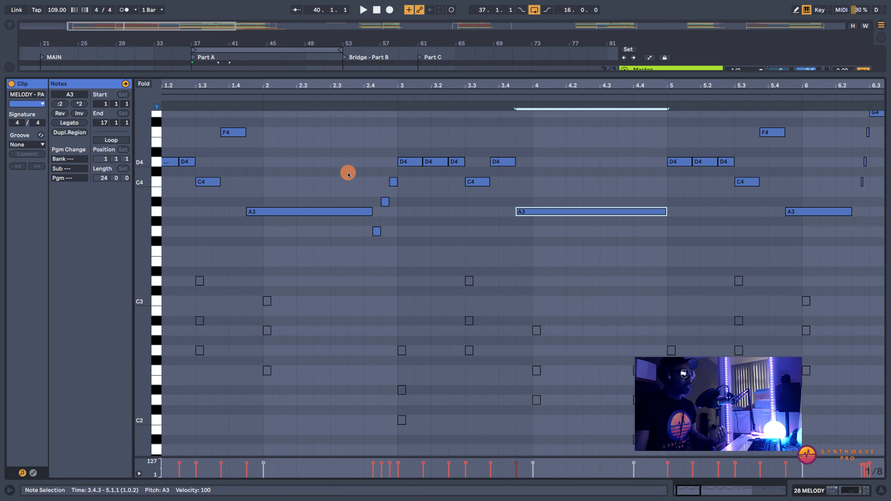
left_click(313, 209)
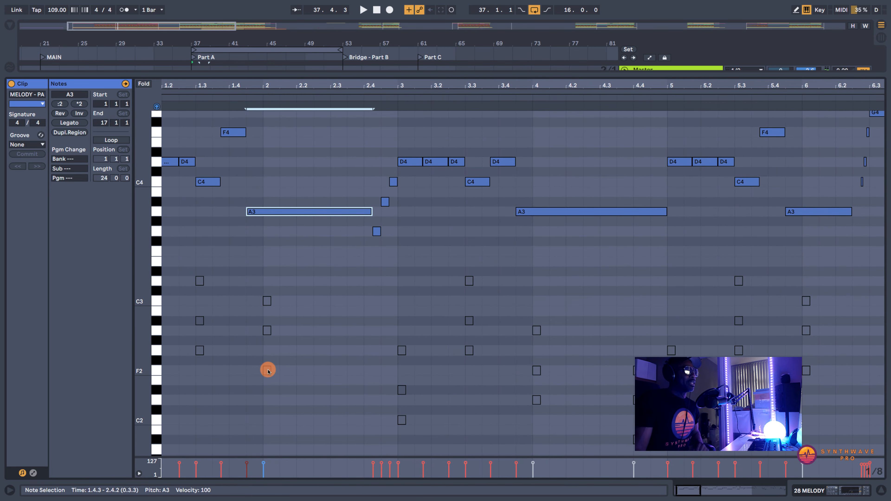
left_click(267, 330)
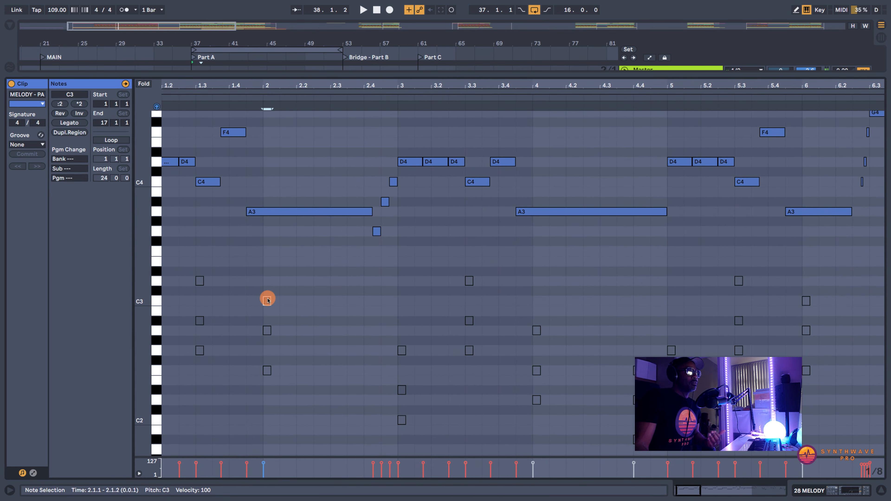
left_click(277, 212)
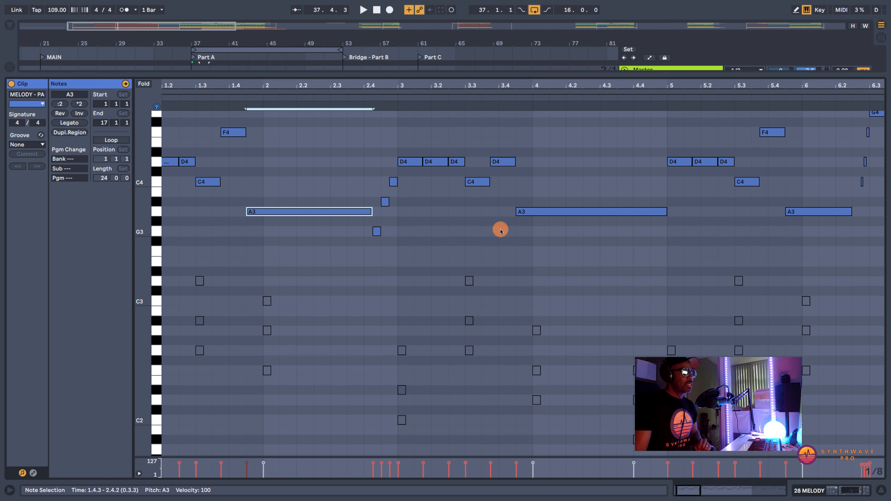
left_click(379, 230)
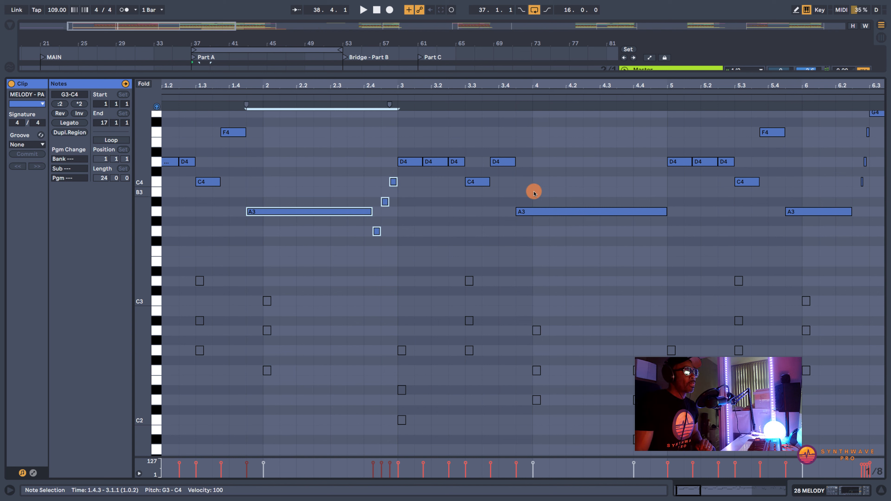
left_click(547, 211)
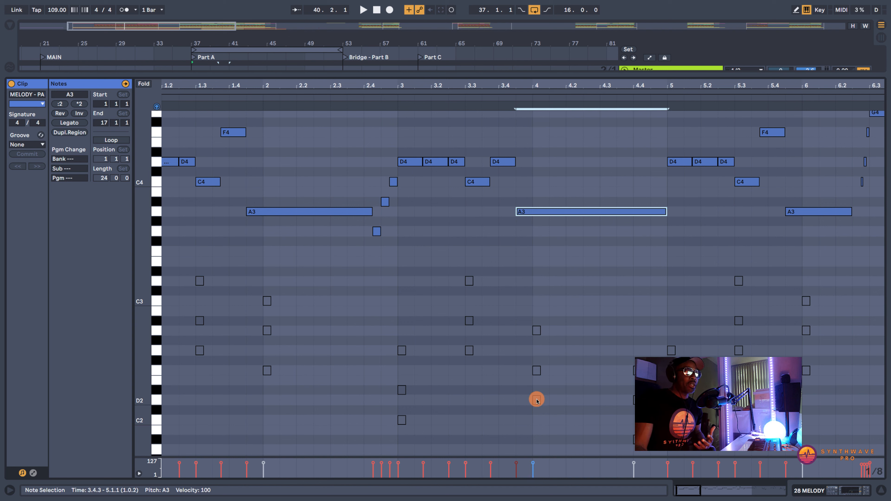
- Play the melody around bar 4, again from bar 2, and from bar 5 to the end of bar 8
key("space")
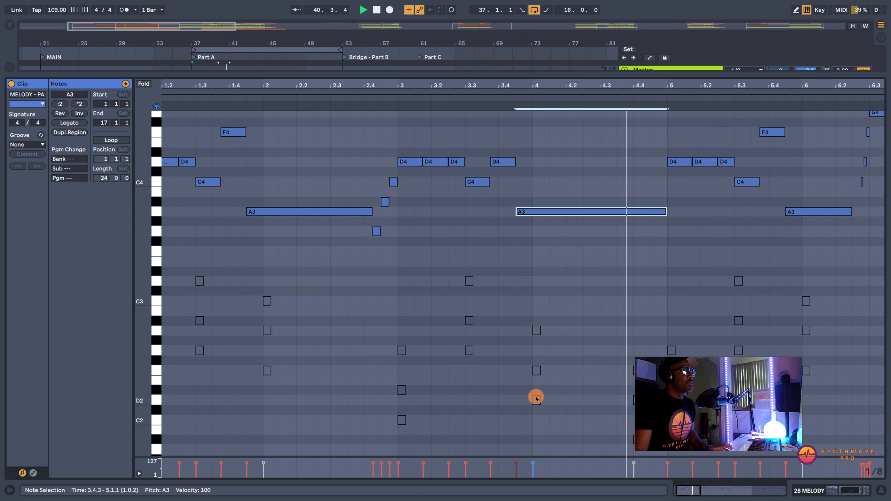
left_click(335, 96)
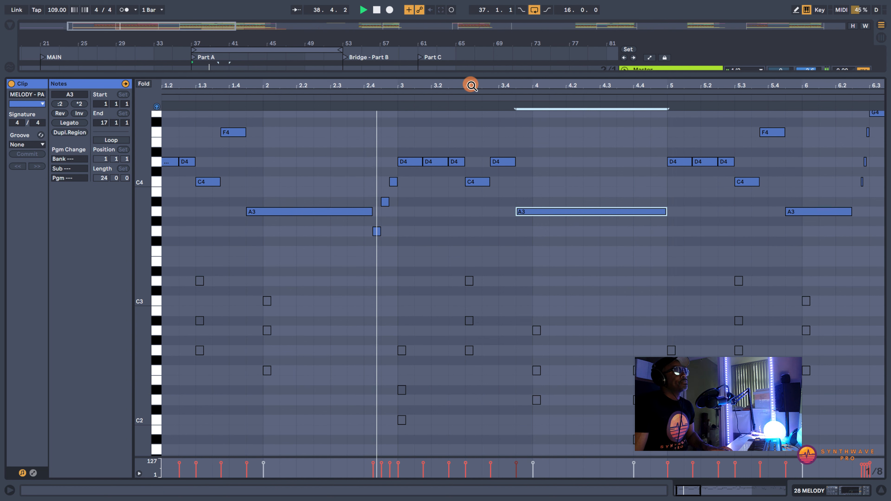
left_click_drag(472, 85, 360, 78)
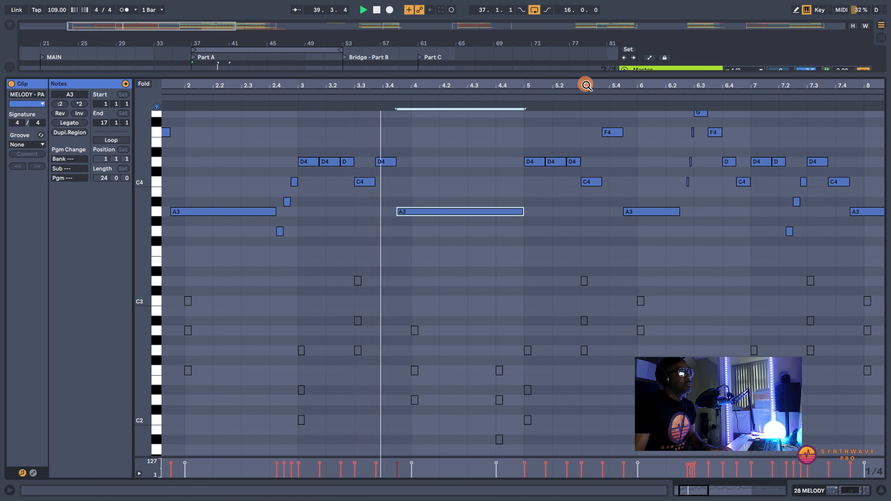
scroll(587, 84, "up", 5)
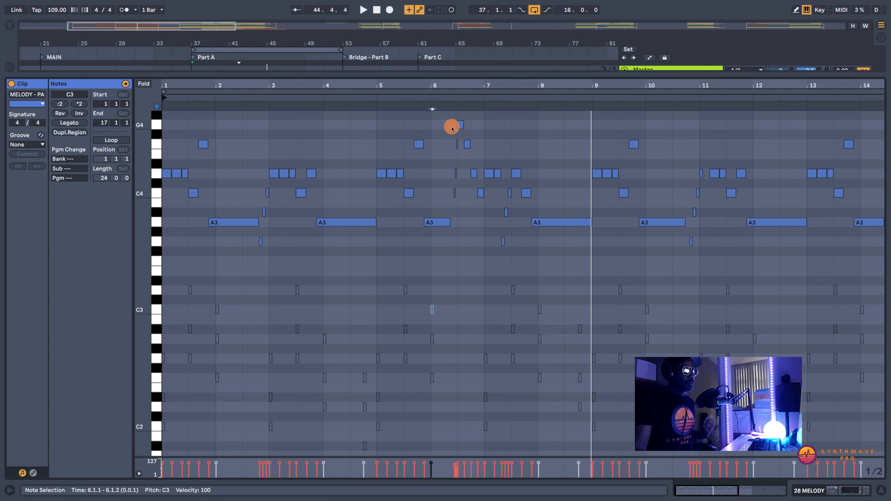
left_click(376, 97)
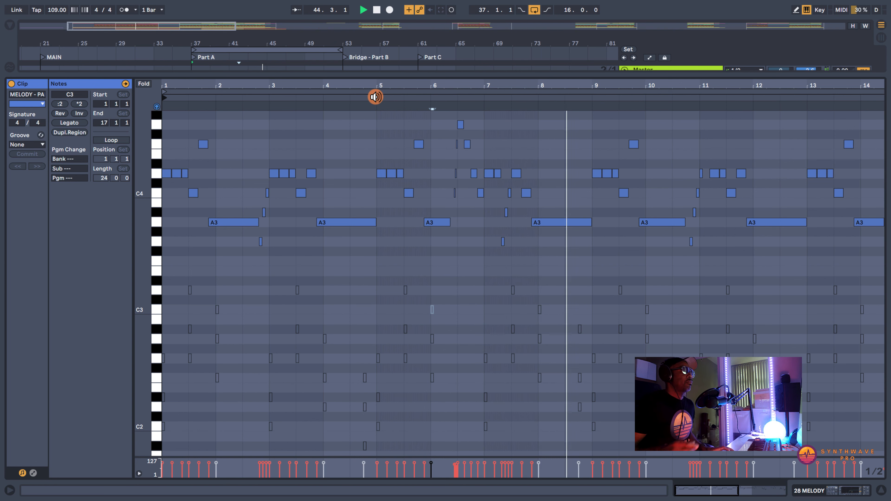
key("space")
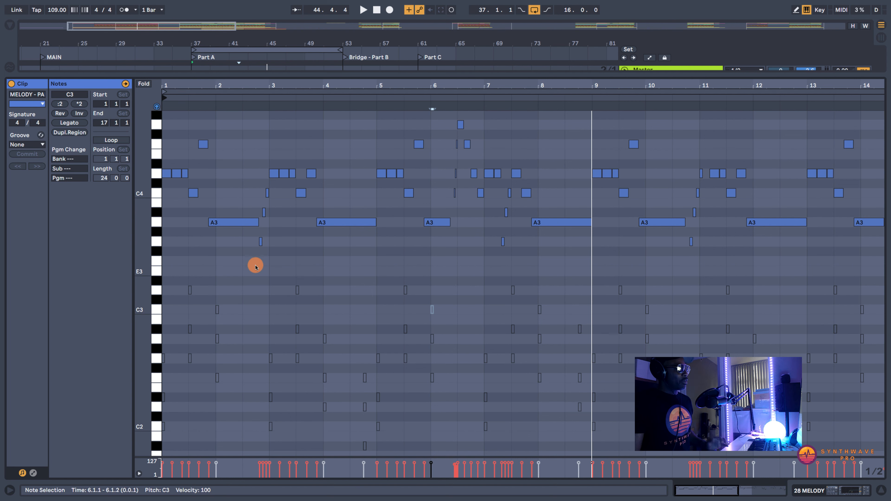
- Select the melody phrases of bars 1–2, 3–4 and 5–6 in turn, and play the clip from its start
left_click_drag(268, 275, 125, 123)
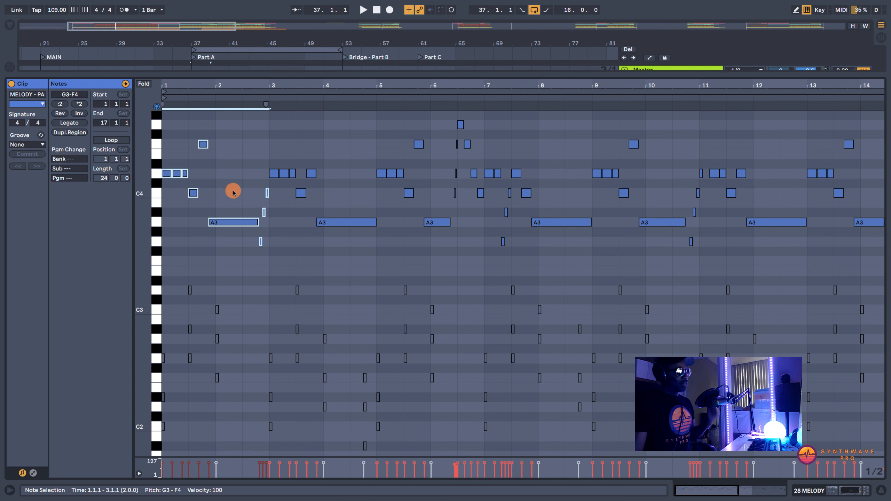
left_click_drag(272, 116, 371, 253)
left_click_drag(384, 116, 472, 254)
left_click_drag(379, 118, 476, 264)
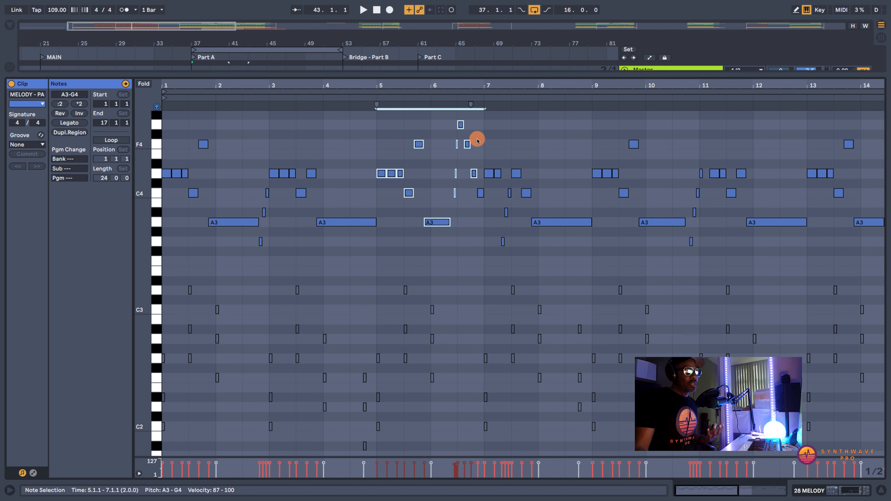
left_click(166, 98)
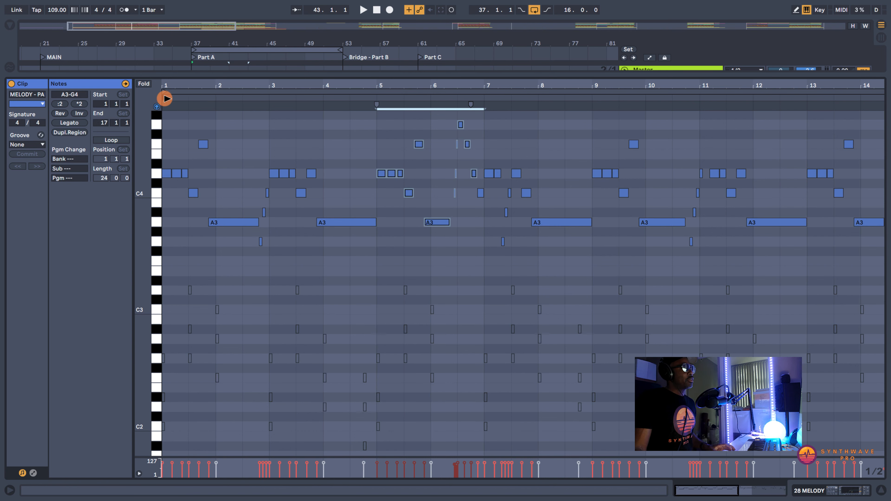
key("space")
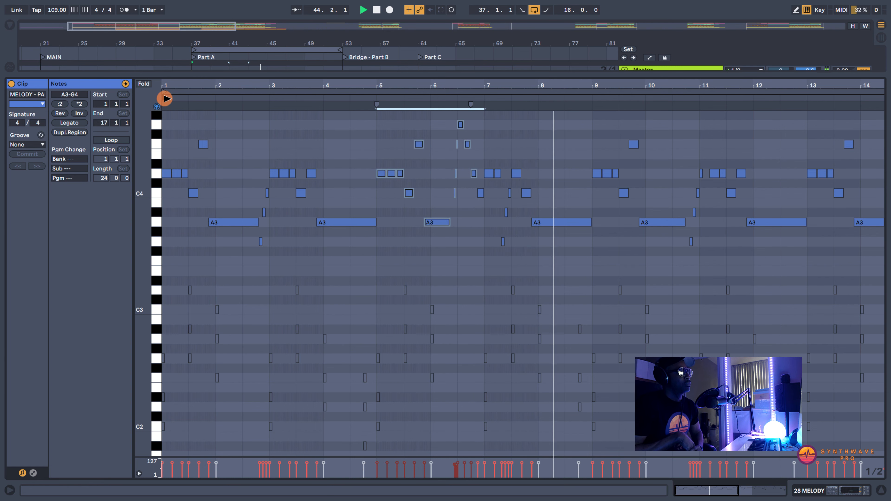
- Stop playback and examine the phrases of the Part A melody clip, zooming from bars 2–8 back to the opening bars
key("space")
left_click(335, 145)
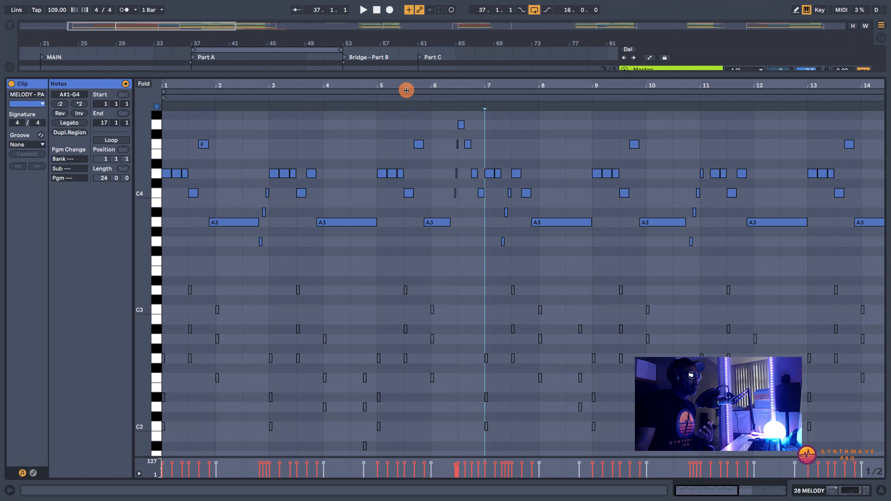
left_click_drag(408, 87, 408, 83)
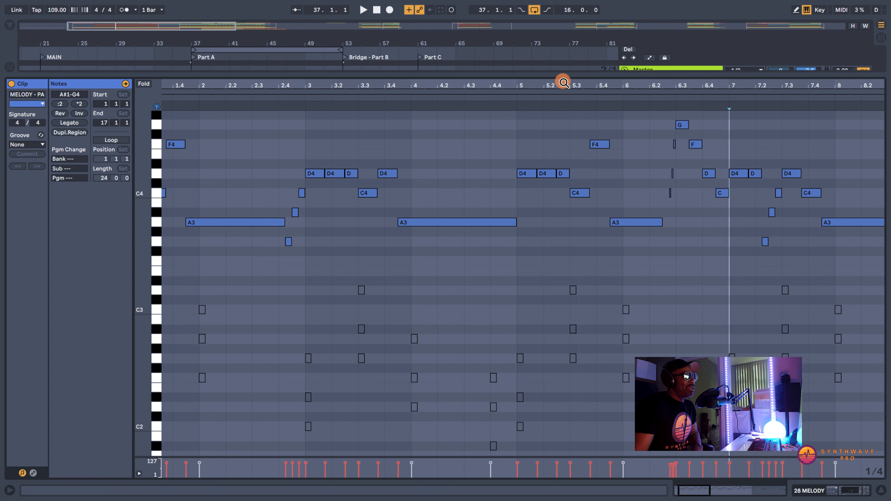
left_click_drag(533, 83, 534, 83)
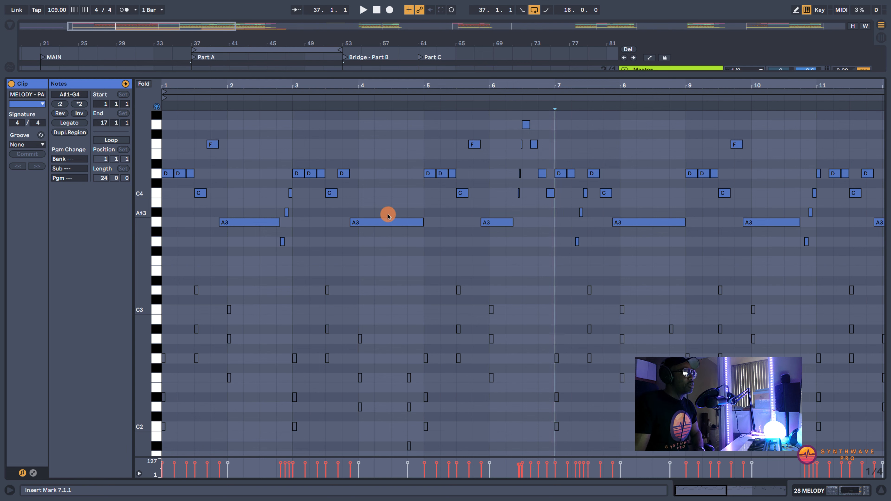
left_click_drag(569, 86, 569, 84)
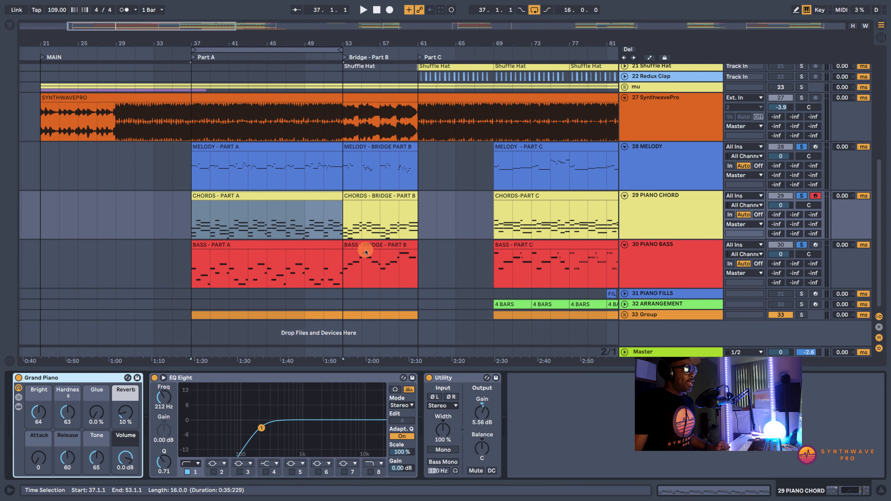
- Open the CHORDS - PART A clip and select the C2, D#2 and G2 chord at the start of bar 1
double_click(314, 195)
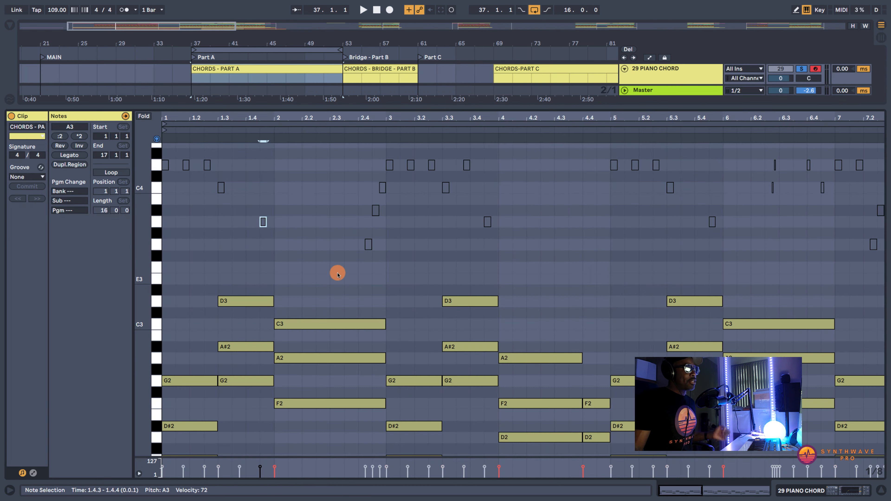
scroll(334, 284, "down", 2)
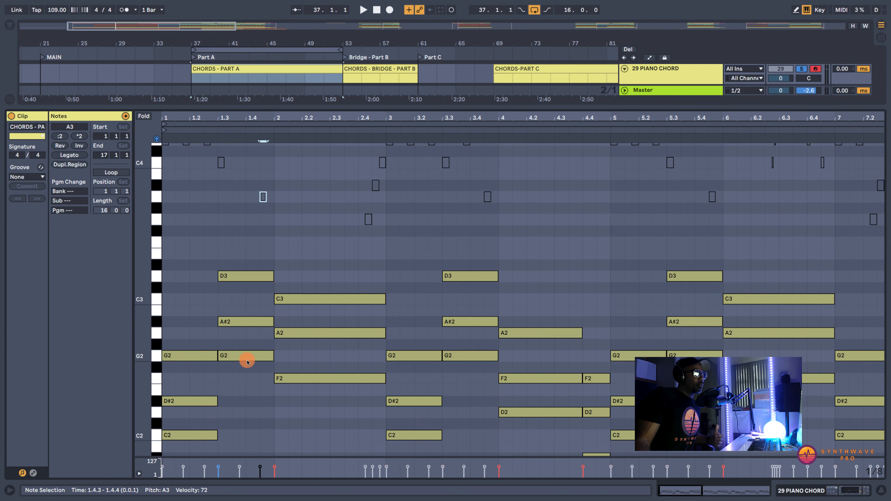
scroll(228, 386, "down", 1)
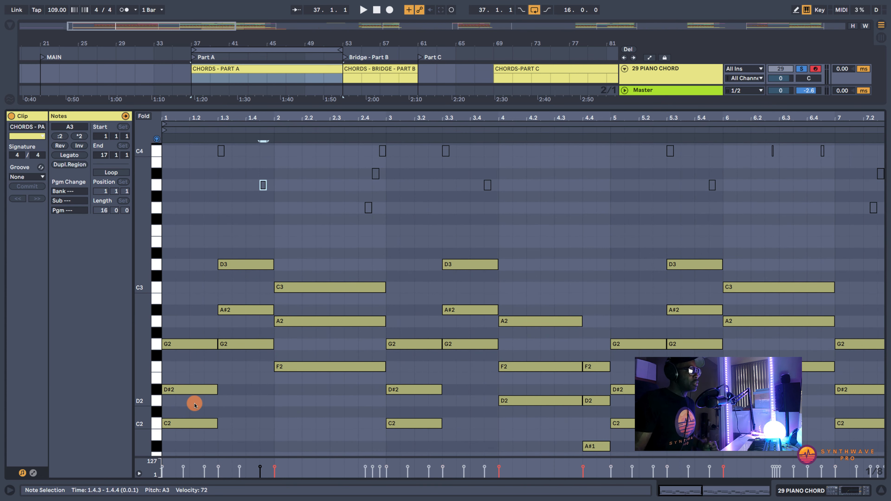
scroll(195, 406, "down", 1)
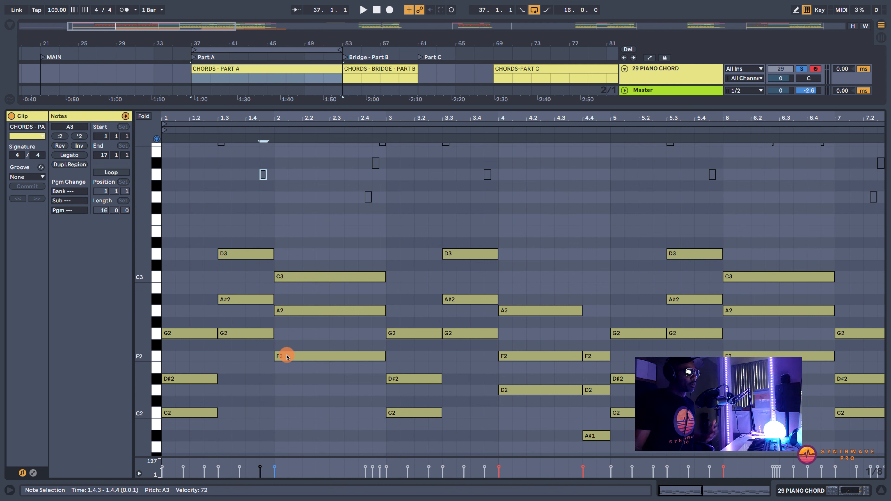
left_click_drag(184, 423, 183, 323)
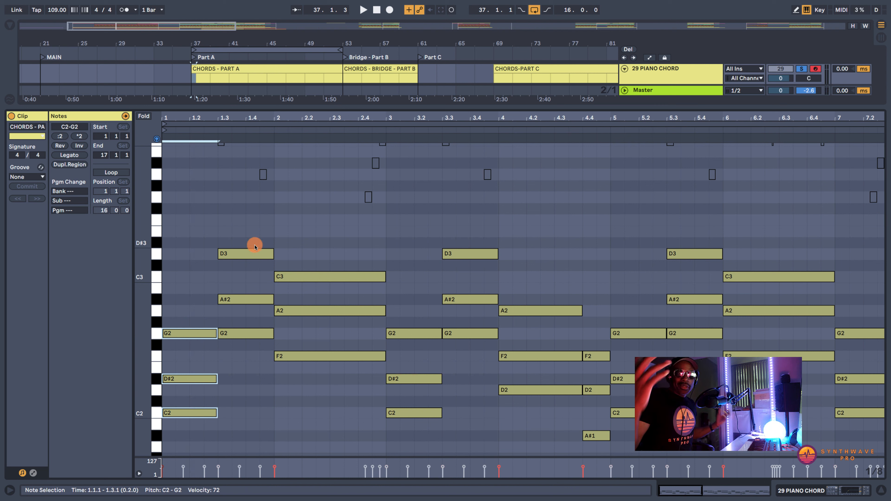
- Transpose the D3 of the second chord in bar 1 down an octave to D2, and return it to D3
left_click(260, 254)
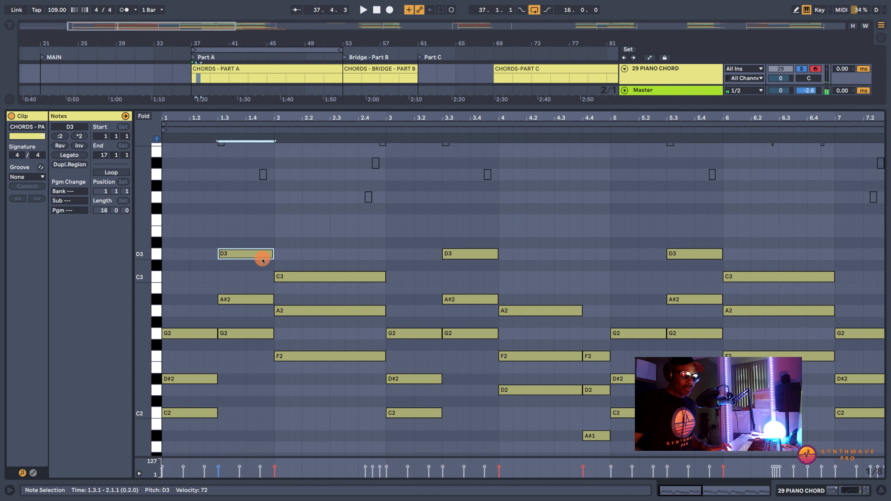
key("shift+Down")
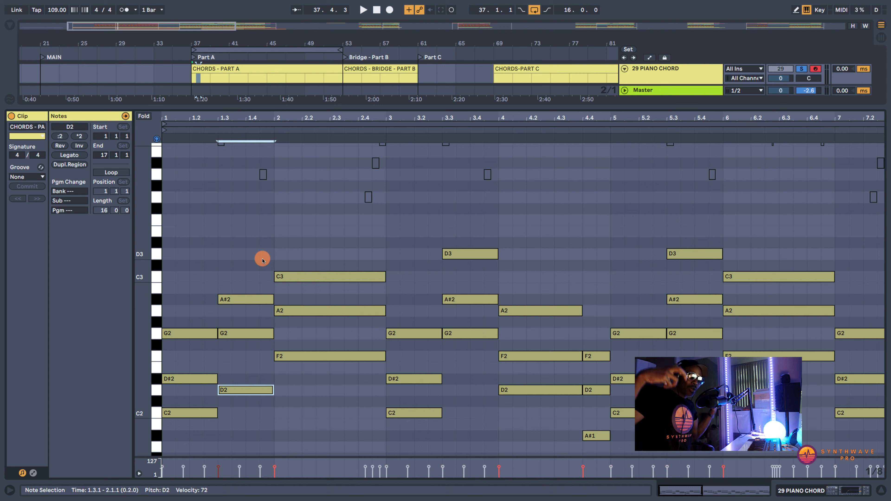
key("shift+Up")
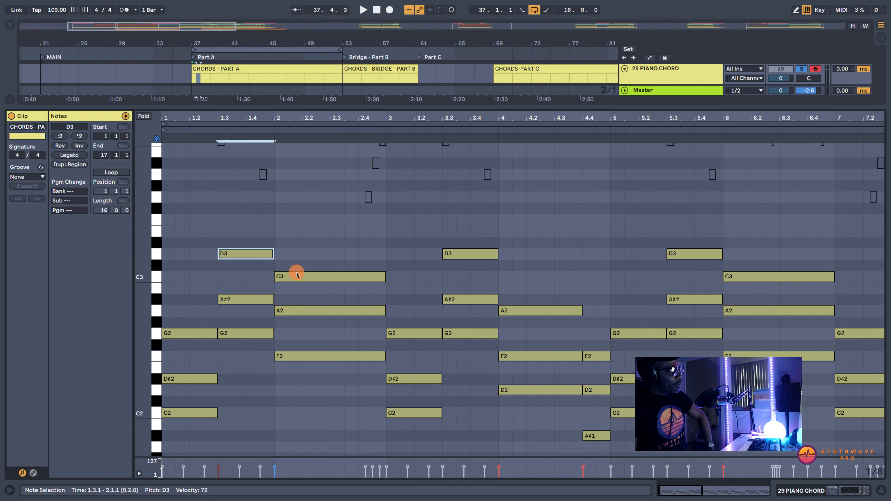
- Audition the D4 and C4 melody guide notes in bar 1 and compare them with the chord notes below
scroll(303, 261, "up", 2)
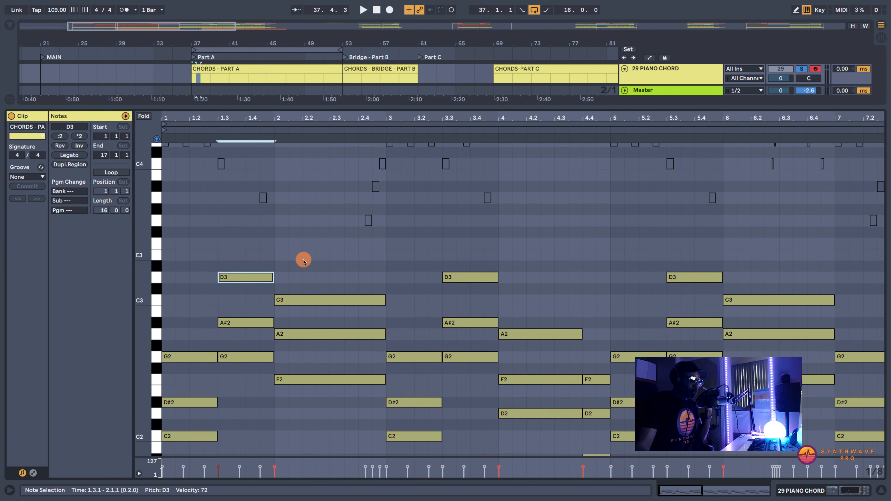
scroll(303, 261, "up", 2)
scroll(303, 261, "up", 4)
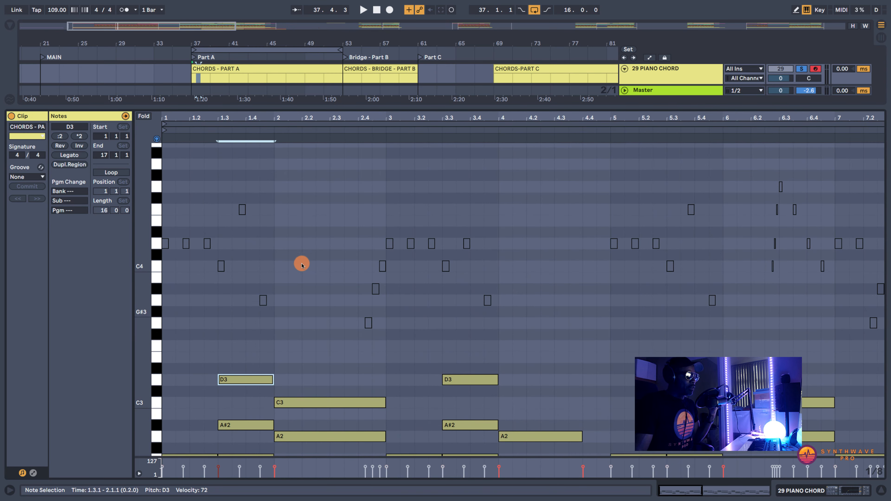
scroll(293, 374, "down", 3)
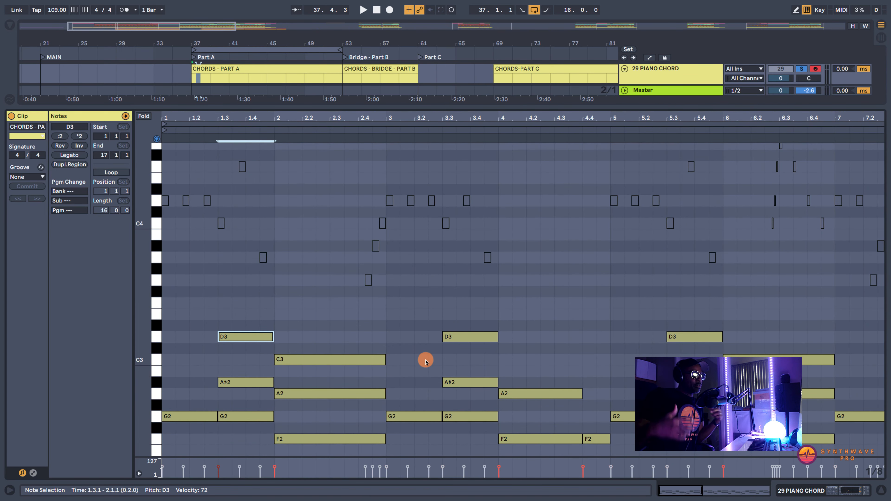
scroll(428, 355, "up", 3)
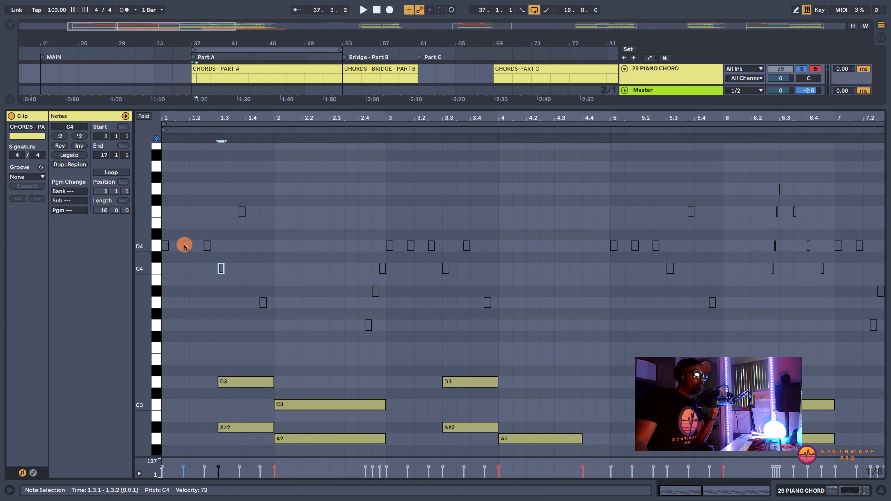
left_click(186, 246)
left_click(208, 246)
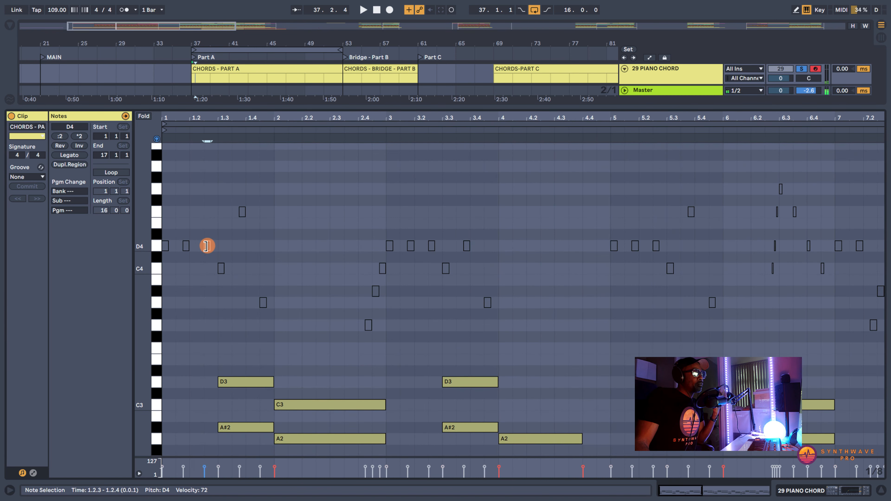
left_click(221, 269)
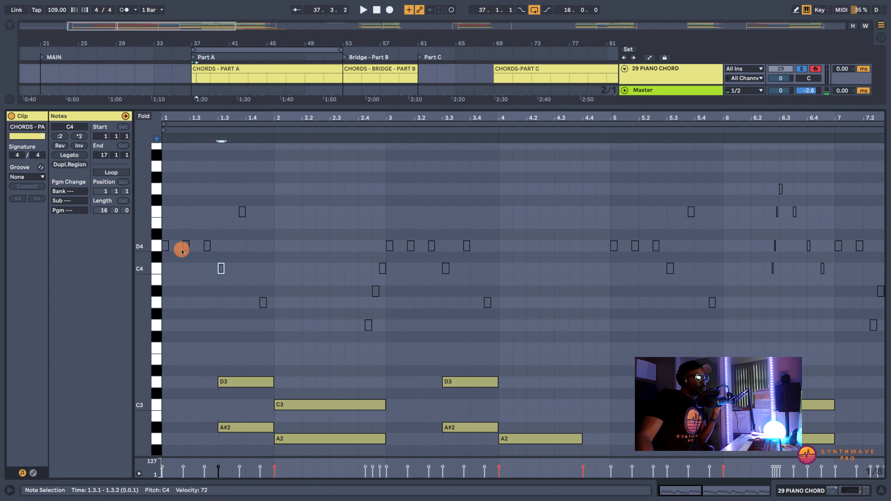
left_click_drag(143, 255, 142, 255)
scroll(189, 274, "down", 1)
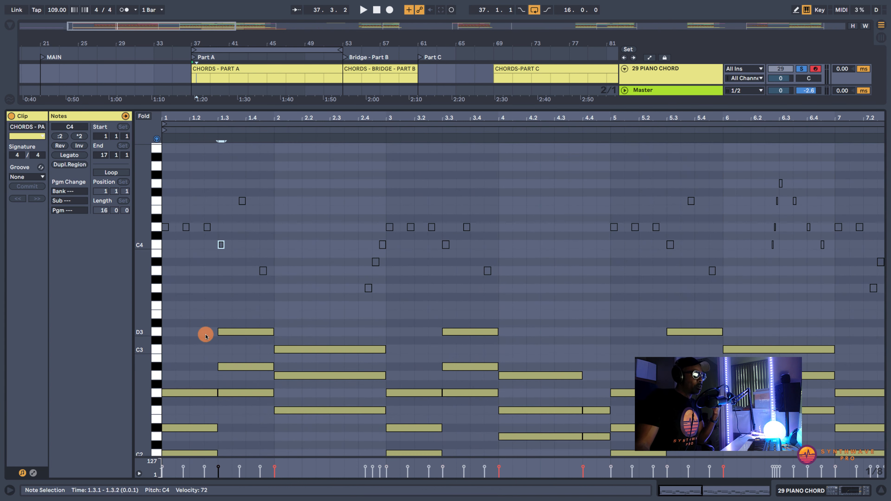
scroll(207, 351, "down", 1)
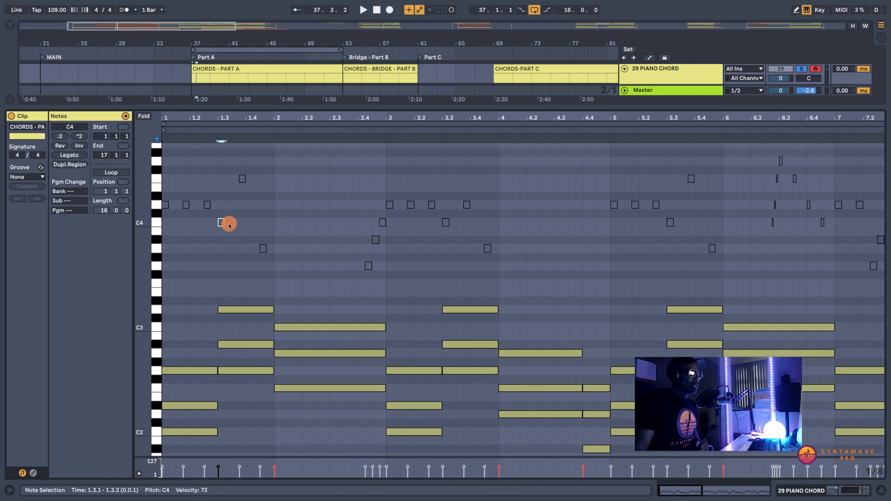
- Lengthen the A3 guide note at 1.4.3 to end at 2.4.2, and compare it with A2 before restoring its A3 pitch
left_click(281, 158)
left_click_drag(280, 159, 382, 166)
left_click(274, 252)
left_click_drag(265, 250, 364, 250)
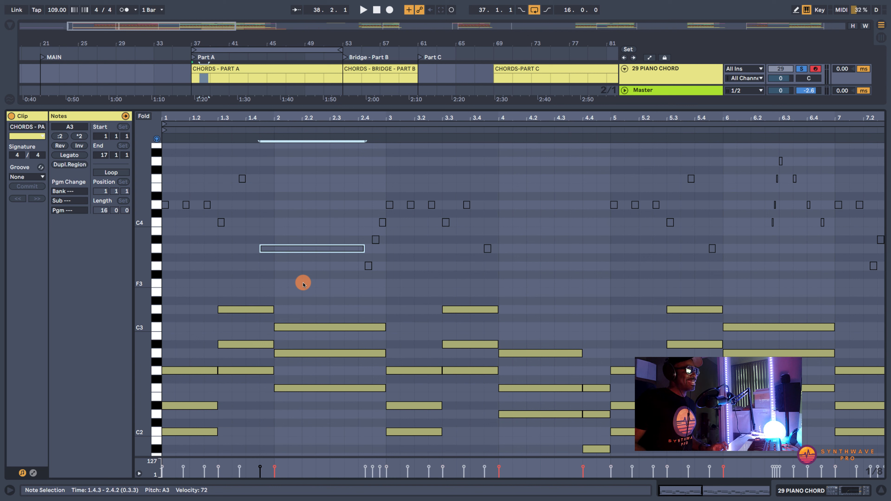
key("shift+Down")
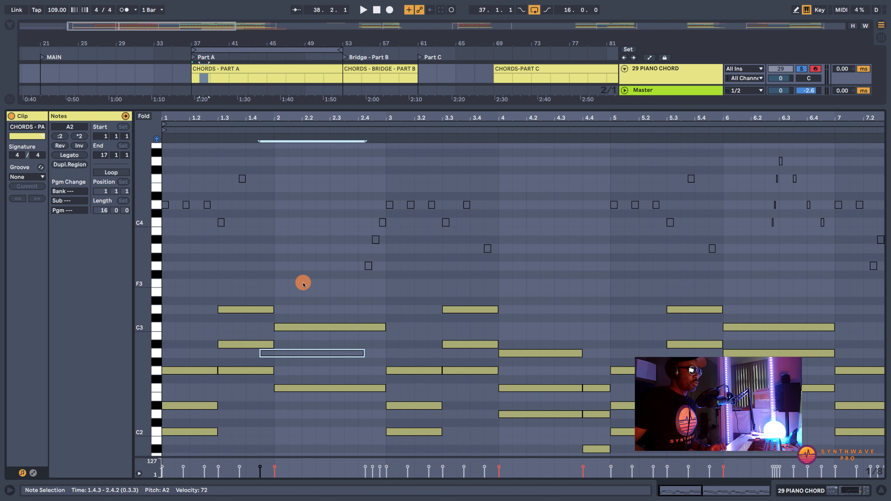
key("shift+Up")
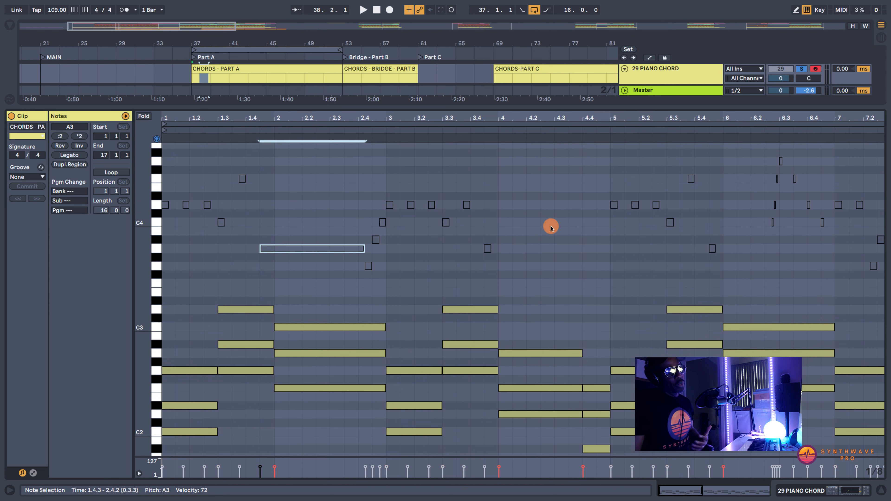
- Return to the arrangement and set the loop to the Bridge - Part B section, bars 53 to 61
key("shift+Tab")
left_click_drag(272, 50, 426, 52)
left_click_drag(491, 50, 417, 55)
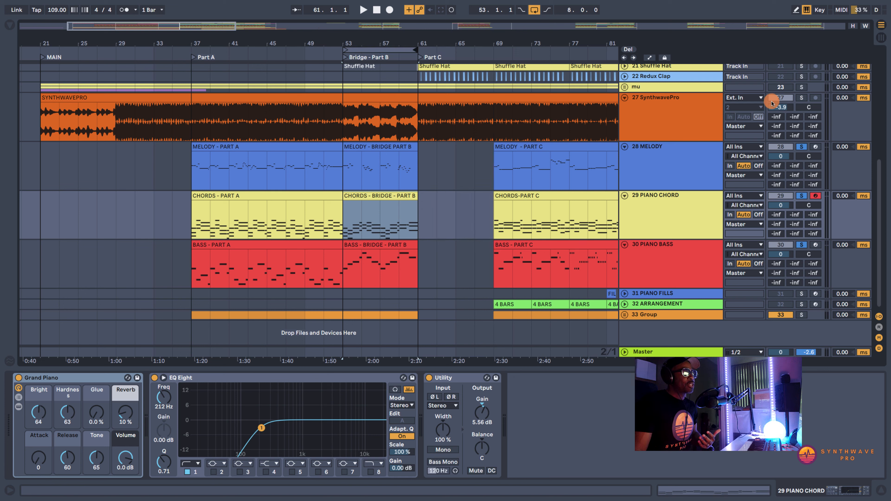
- Solo the SynthwavePro audio track and play the bridge from bar 53
left_click(802, 97)
left_click(343, 120)
key("space")
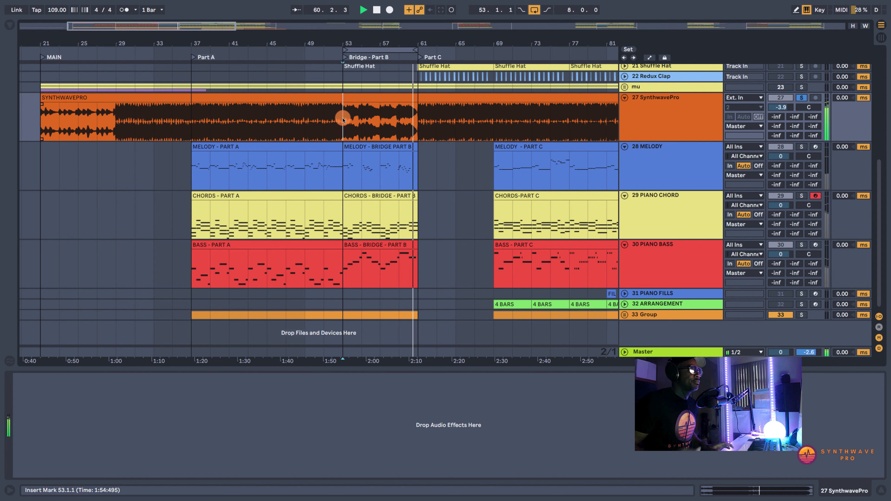
key("space")
- Solo the Melody, Piano Chord and Piano Bass tracks together and play the bridge from bar 53
left_click(803, 146)
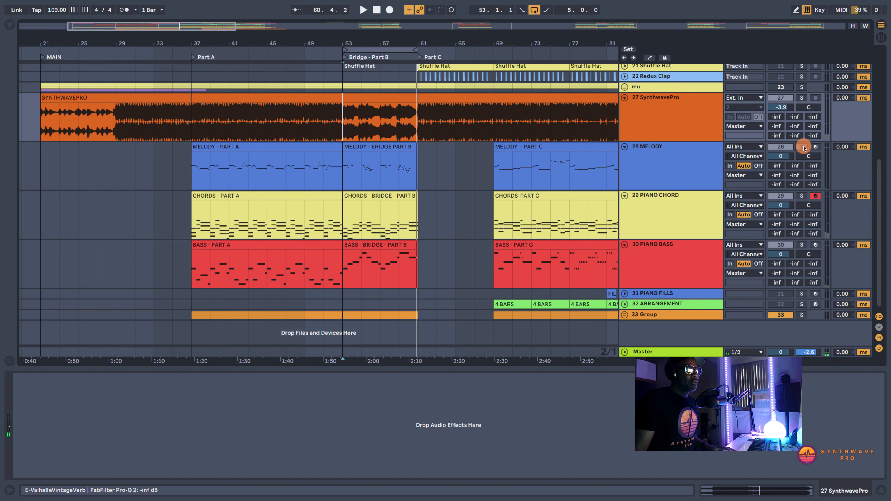
left_click(803, 195)
left_click(803, 245)
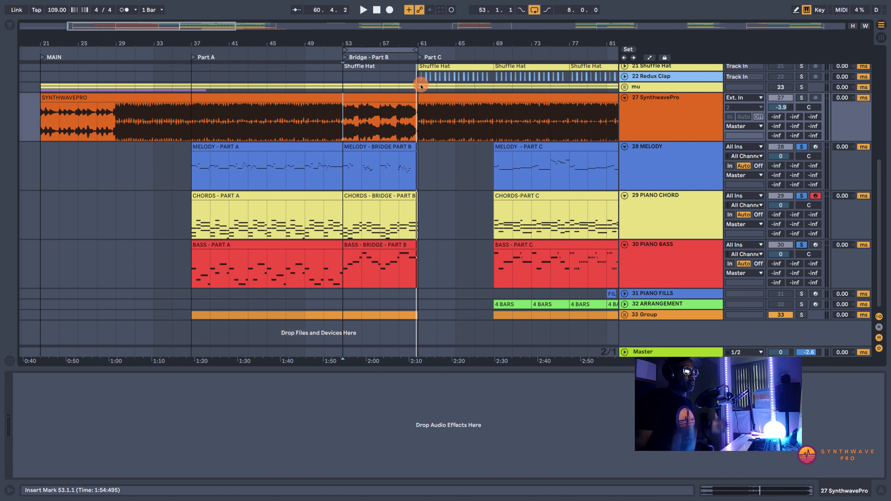
left_click(367, 154)
left_click(365, 200)
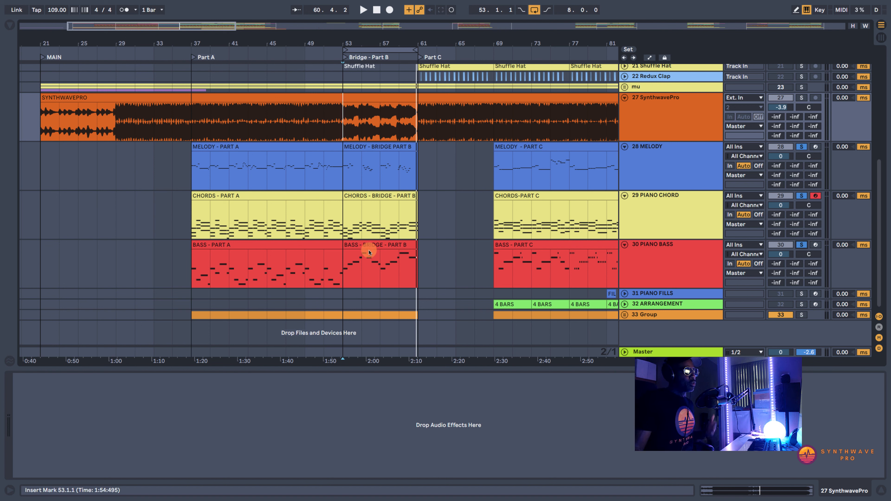
left_click(343, 161)
key("space")
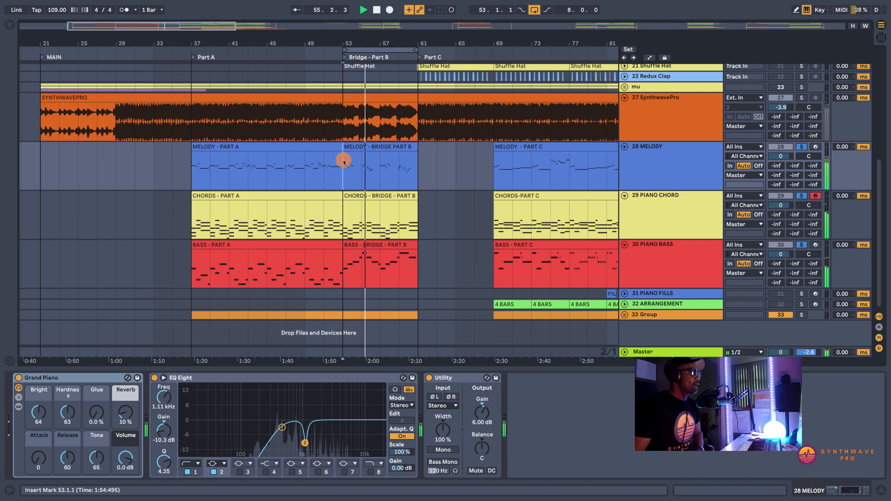
- Open the MELODY - BRIDGE PART B clip, stop playback near its end, and examine the melody run in bar 19 against the chords
double_click(372, 145)
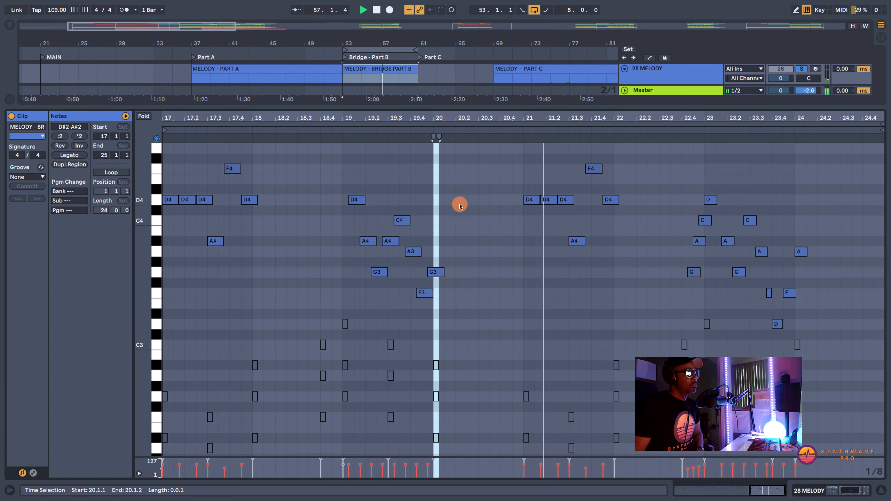
left_click(474, 221)
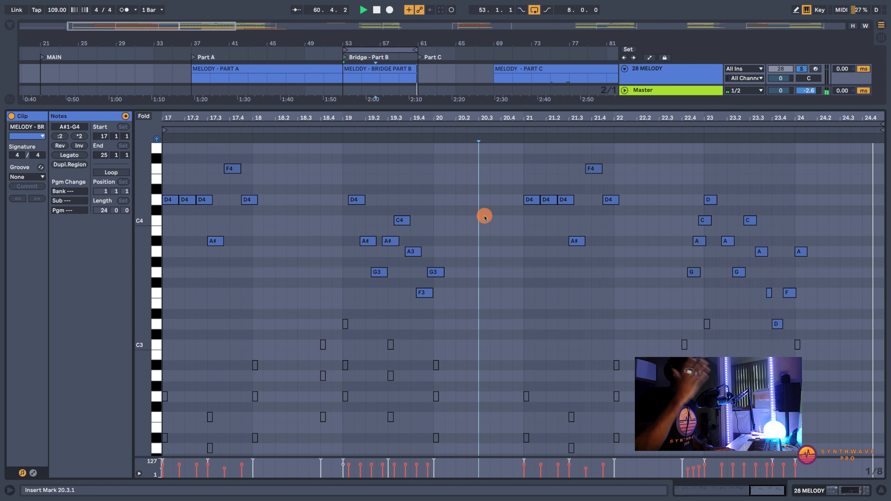
key("space")
scroll(303, 245, "down", 1)
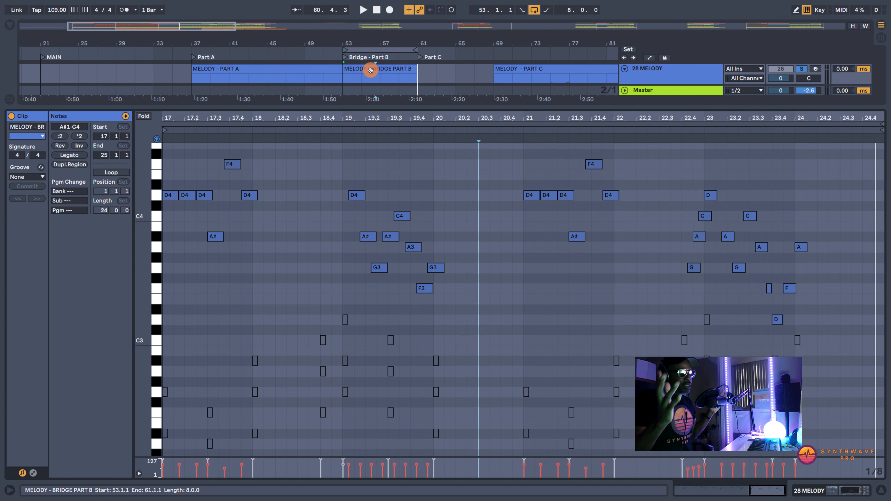
scroll(232, 251, "down", 2)
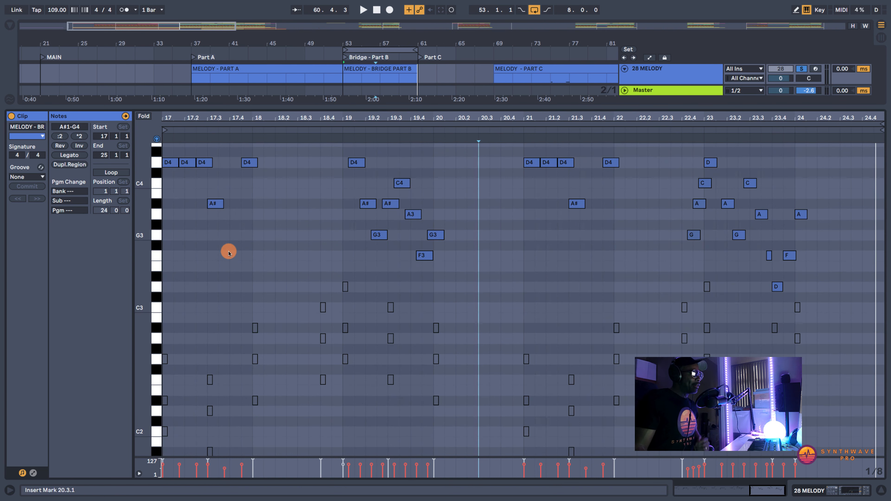
scroll(242, 219, "up", 2)
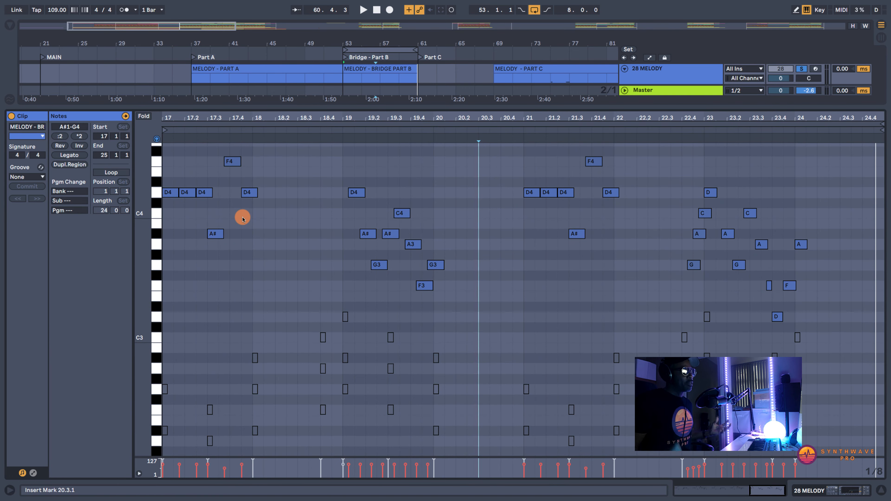
left_click_drag(398, 112, 385, 155)
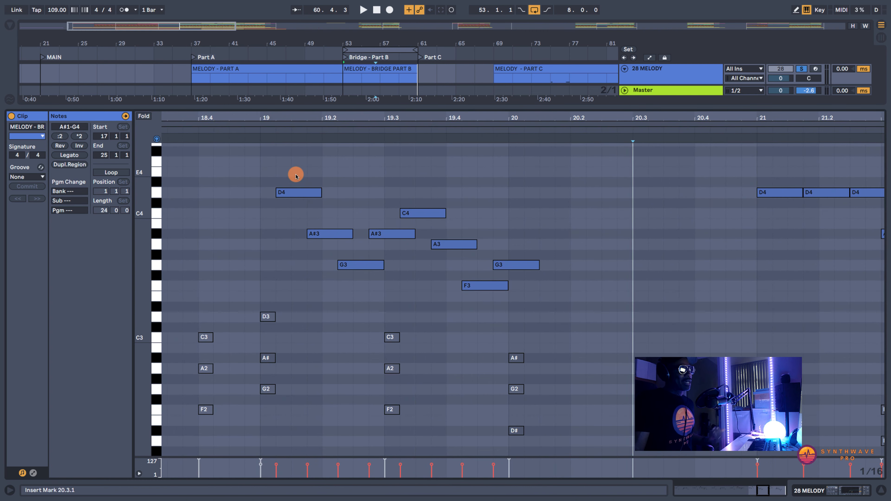
- Audition the bar 19 chord notes G2, A#2 and D3, and compare them with the melody notes D4, A#3 and G3
left_click(270, 389)
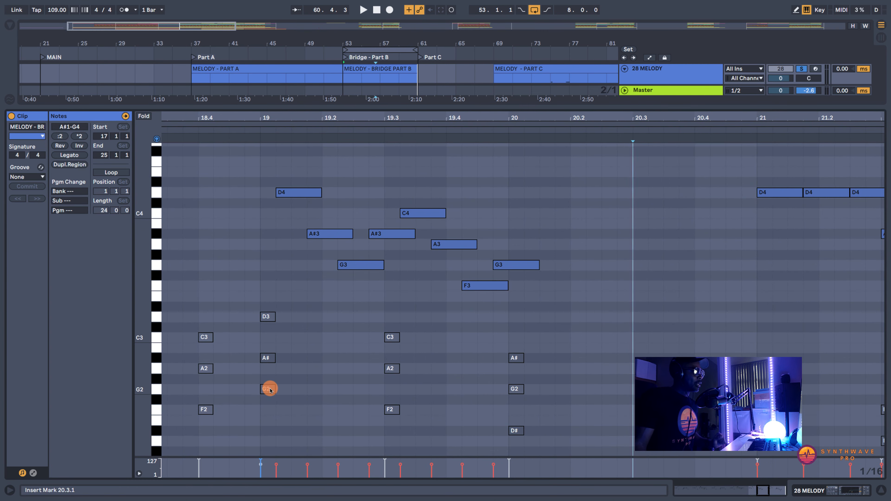
left_click(269, 358)
left_click(271, 316)
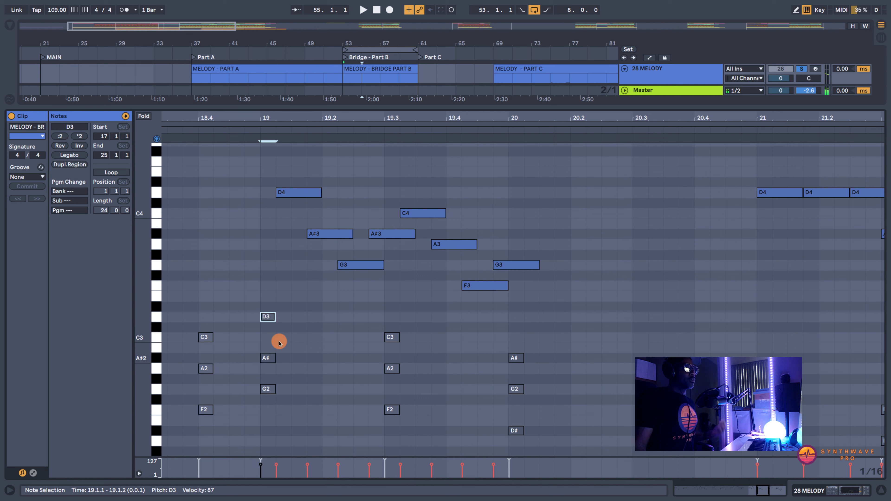
left_click(294, 194)
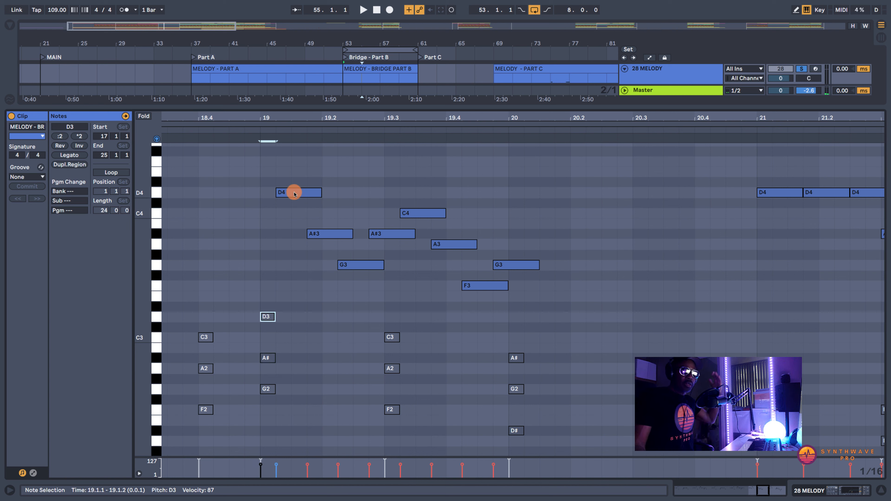
left_click(294, 194)
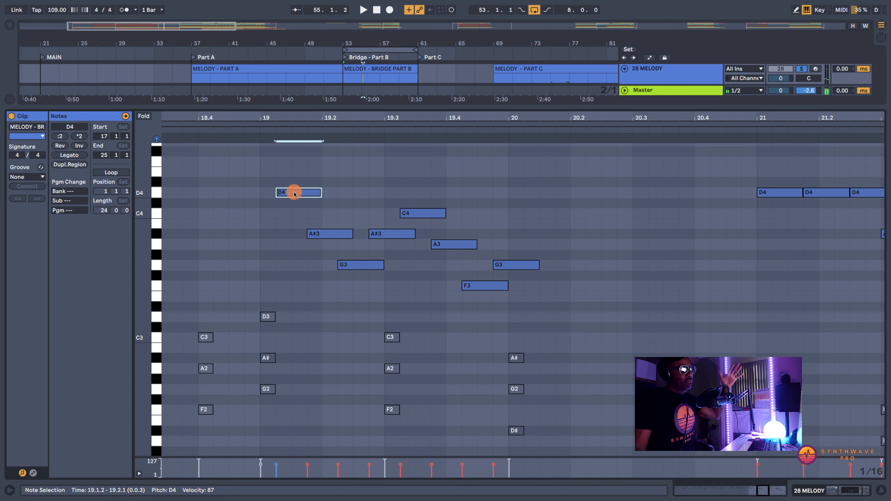
left_click(316, 236)
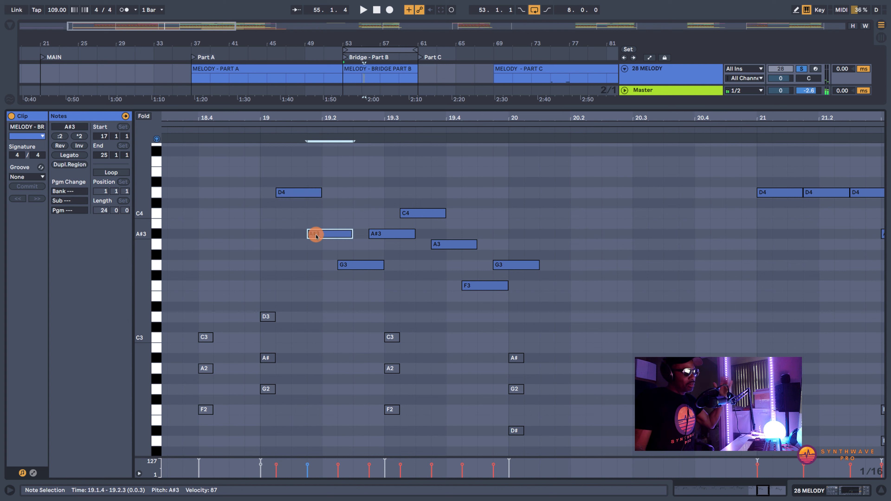
left_click(356, 265)
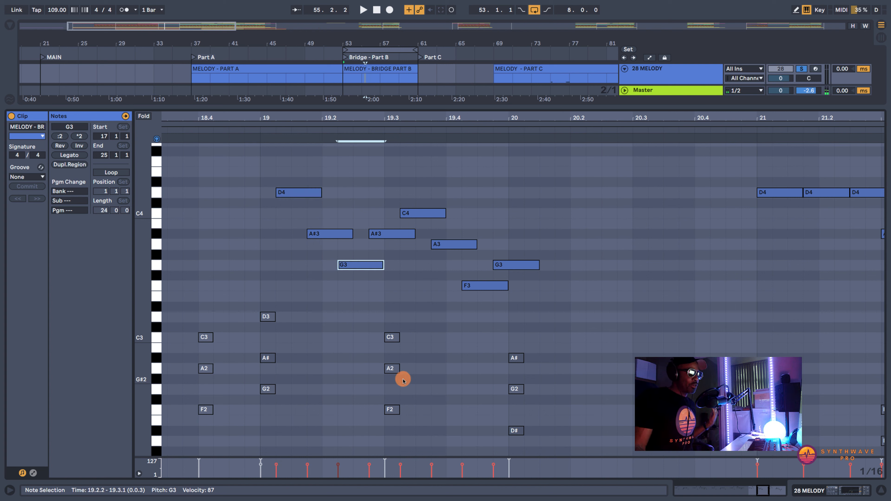
- Audition the chord notes F2, A2 and C3 at 19.3, and compare them with the melody notes C4, A3 and F3
left_click(392, 409)
left_click(392, 368)
left_click(392, 338)
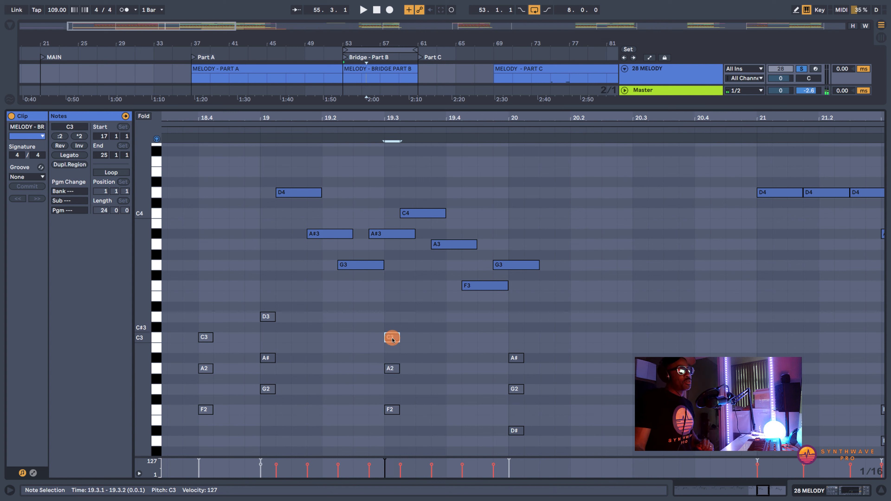
left_click(427, 213)
left_click(441, 244)
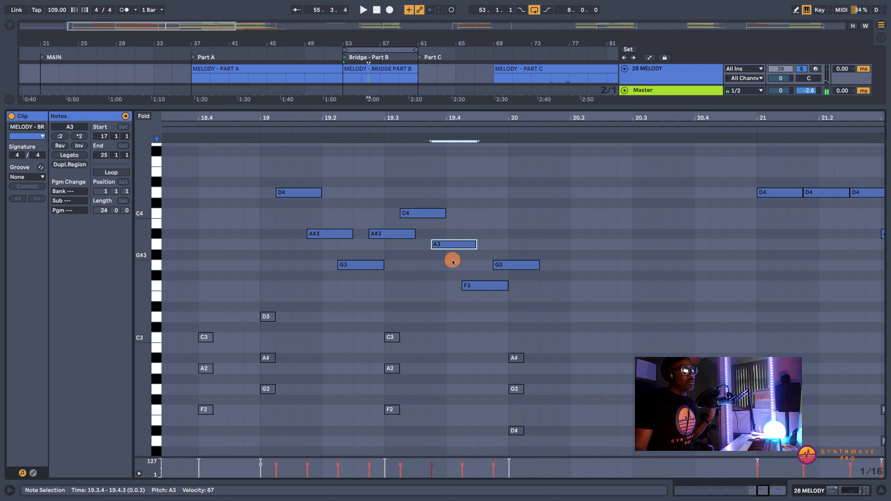
left_click(476, 285)
- Play the bridge melody through to bar 24 of the clip with the whole section in view, and stop playback
left_click(235, 130)
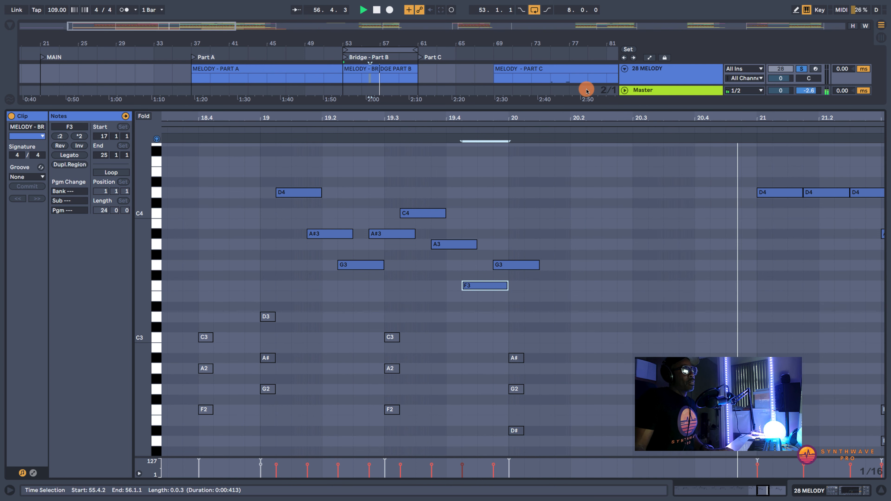
left_click_drag(626, 107, 633, 117)
left_click_drag(716, 112, 700, 117)
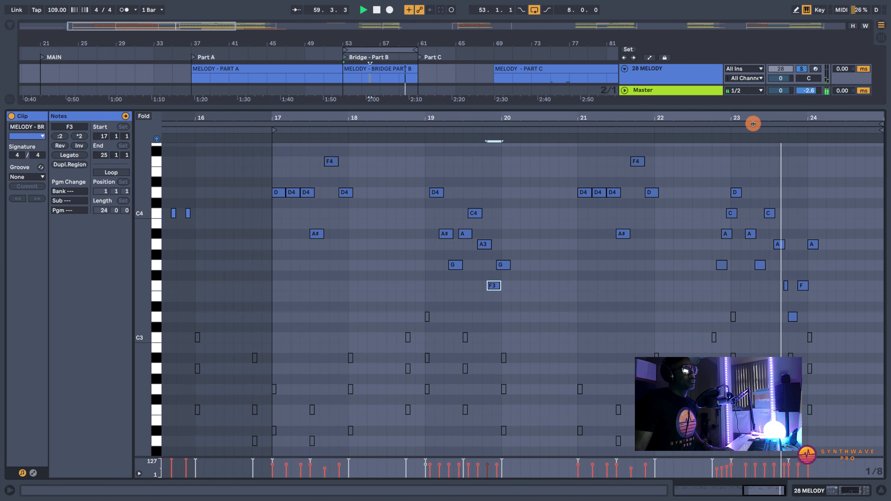
key("space")
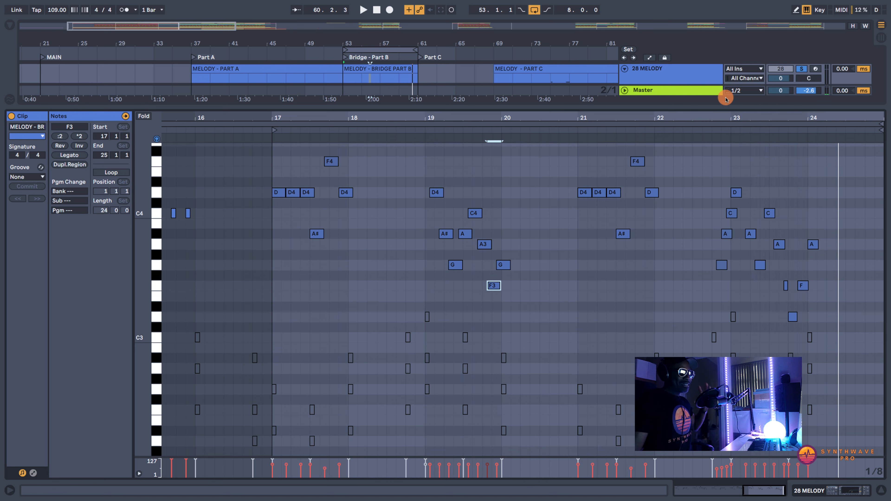
- Compare the repeated melody phrases starting in bars 17 and 21 with the runs in bars 19 and 23 by selecting each group
left_click_drag(374, 275, 267, 157)
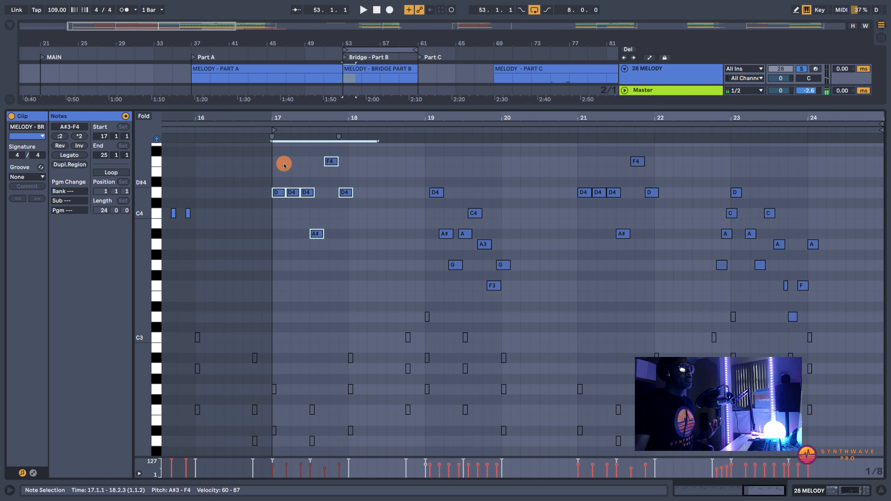
left_click_drag(684, 267, 572, 141)
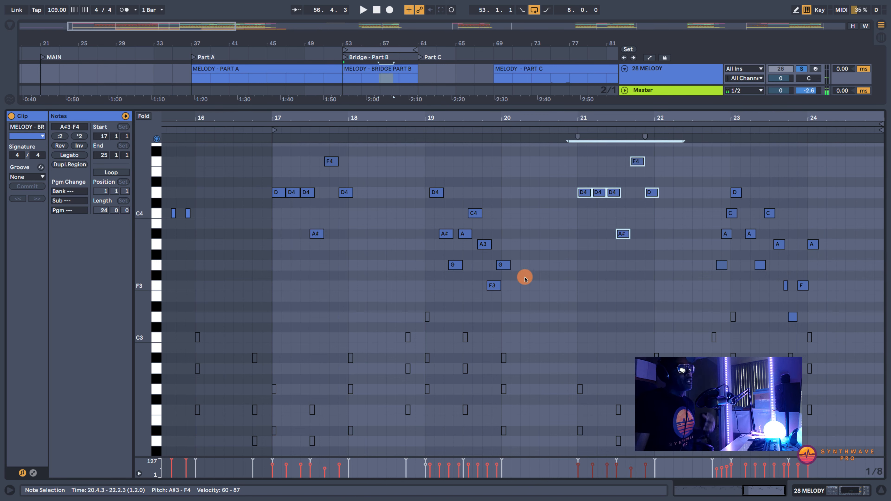
left_click_drag(516, 312, 425, 181)
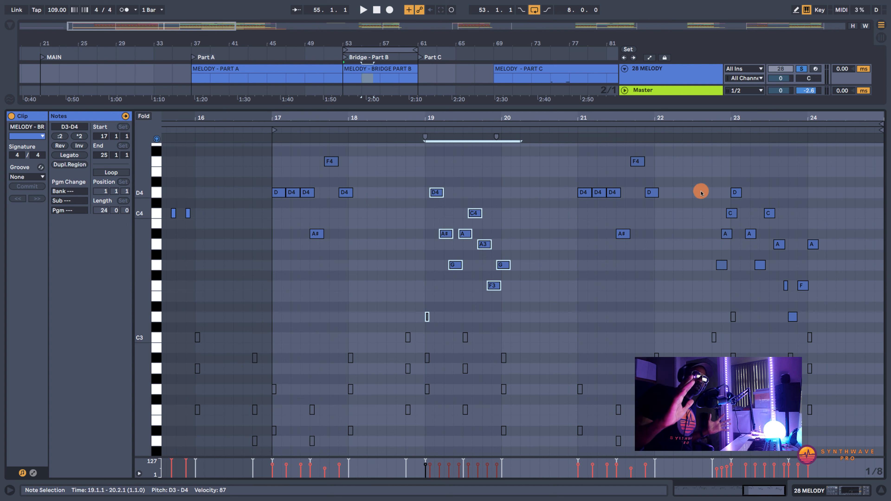
left_click(712, 138)
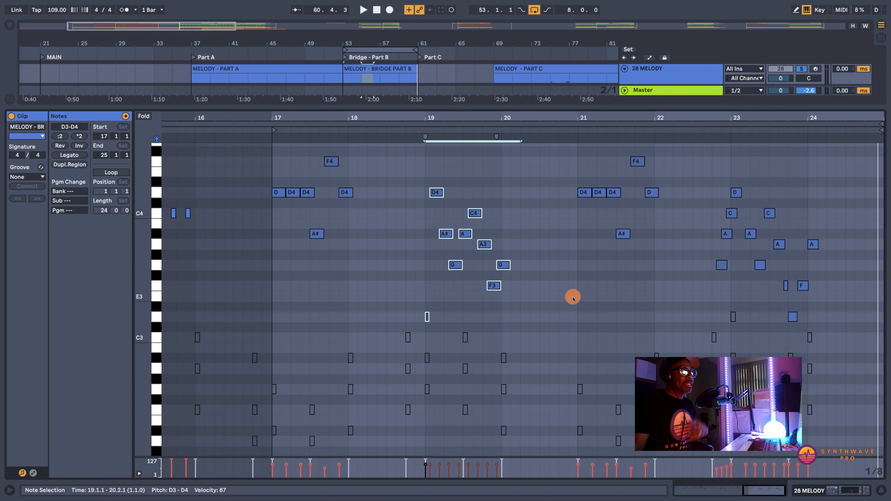
left_click_drag(378, 278, 275, 131)
left_click_drag(683, 256, 581, 142)
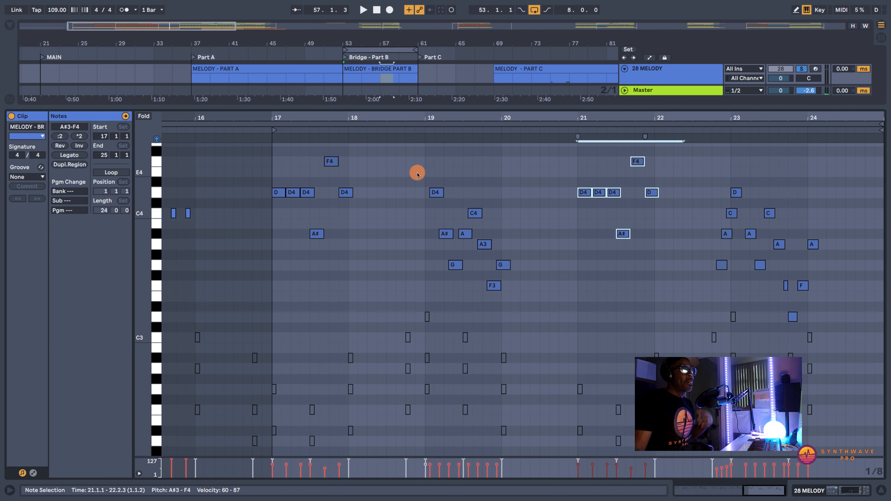
left_click_drag(418, 175, 502, 298)
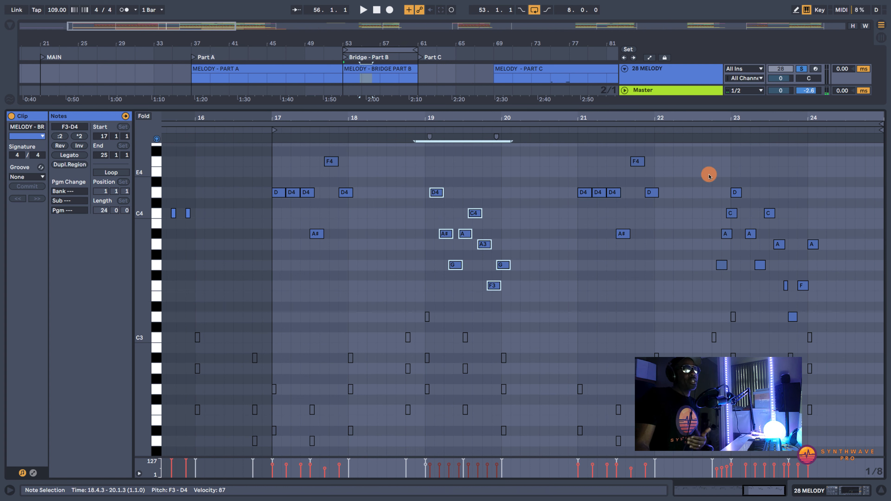
left_click_drag(709, 176, 818, 329)
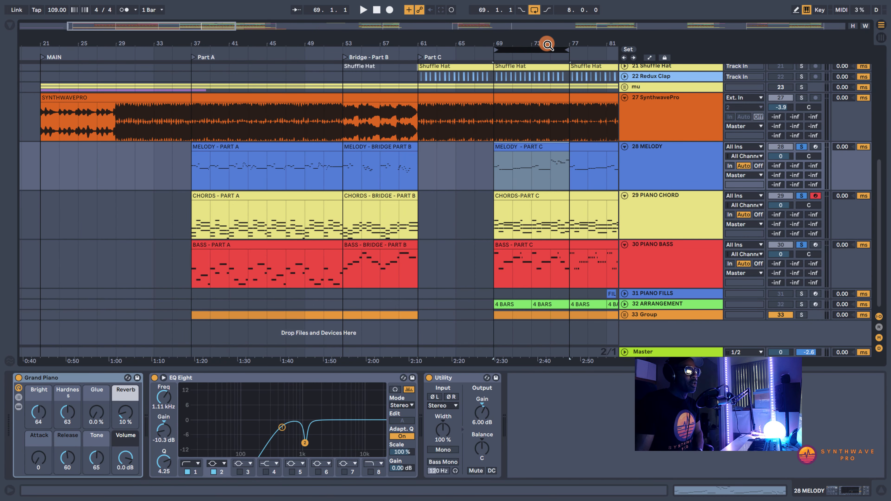
- Play Part C of the soloed SynthwavePro track in the arrangement, looping bars 69 to 77
left_click_drag(547, 44, 441, 40)
key("space")
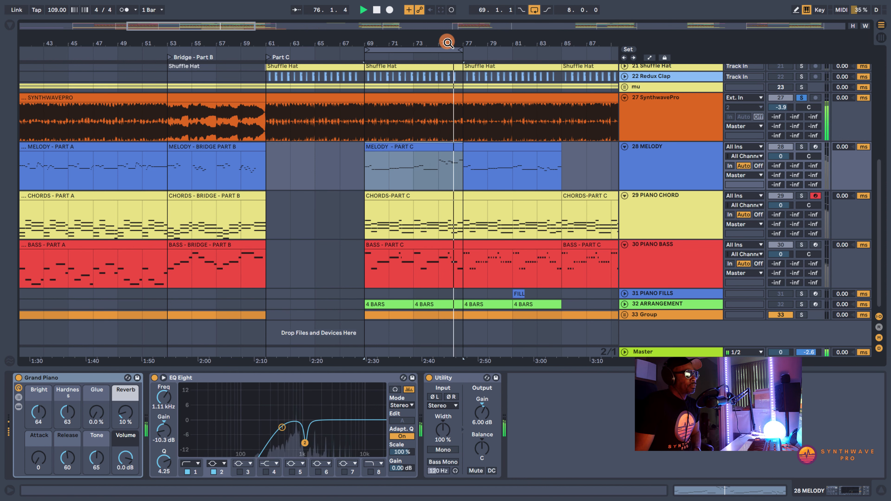
left_click_drag(448, 42, 449, 45)
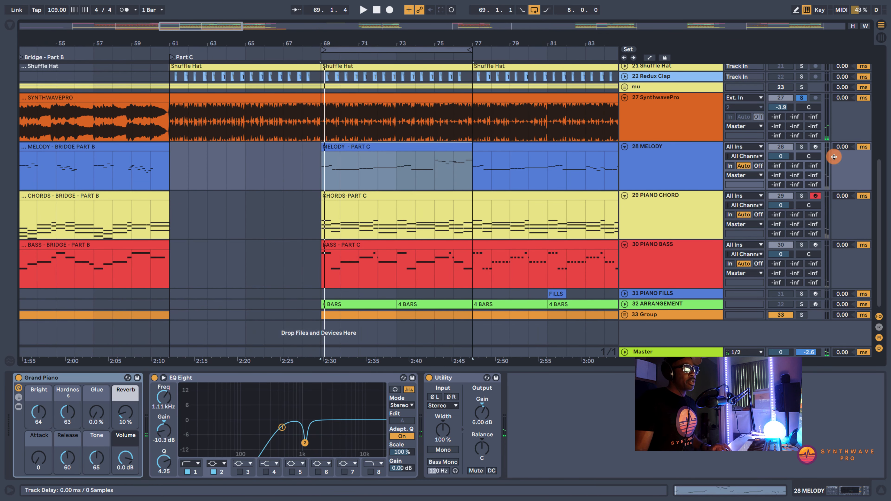
- Expand the 33 Group track, solo the FULL PART track inside it and open its FULL PART C clip
left_click(620, 316)
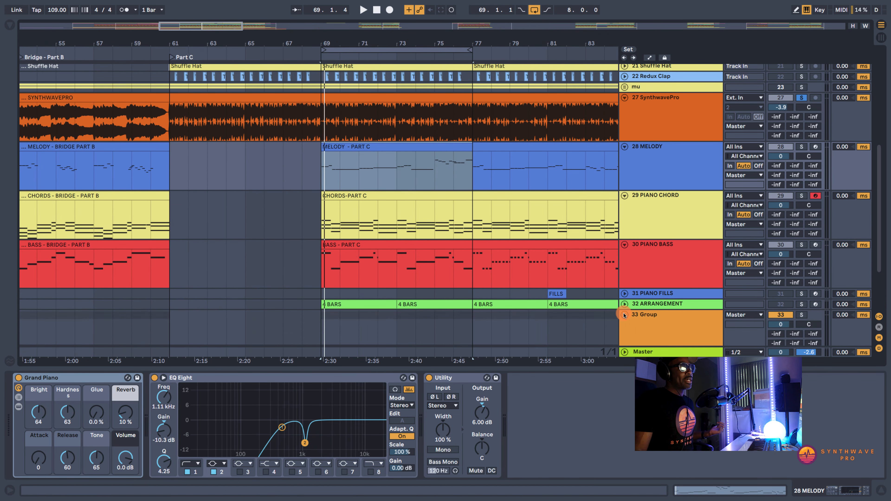
scroll(653, 318, "down", 3)
left_click(652, 291)
left_click(802, 276)
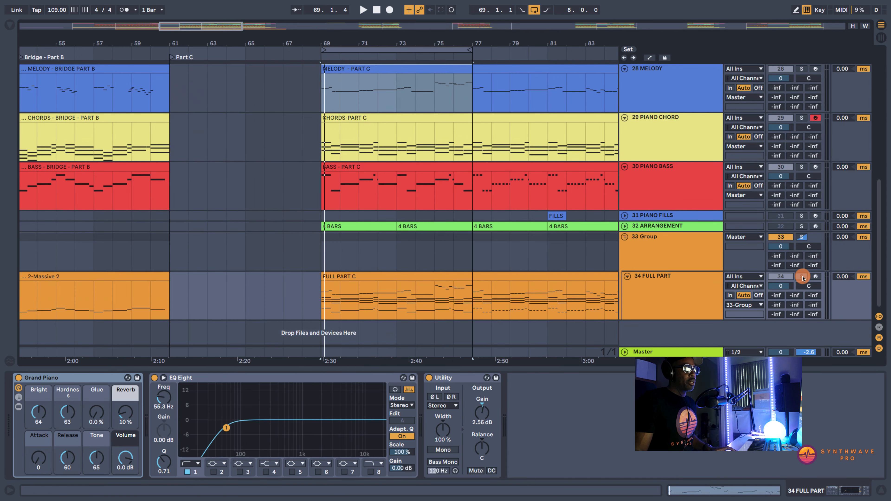
left_click(350, 280)
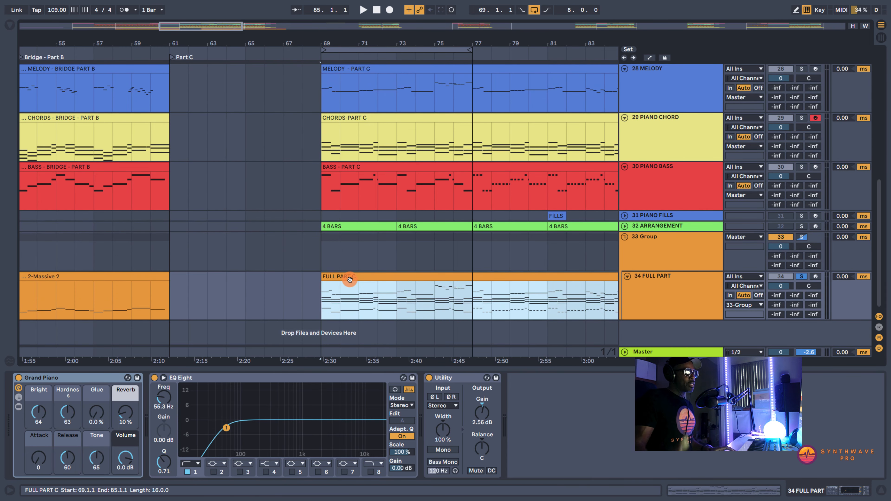
double_click(350, 280)
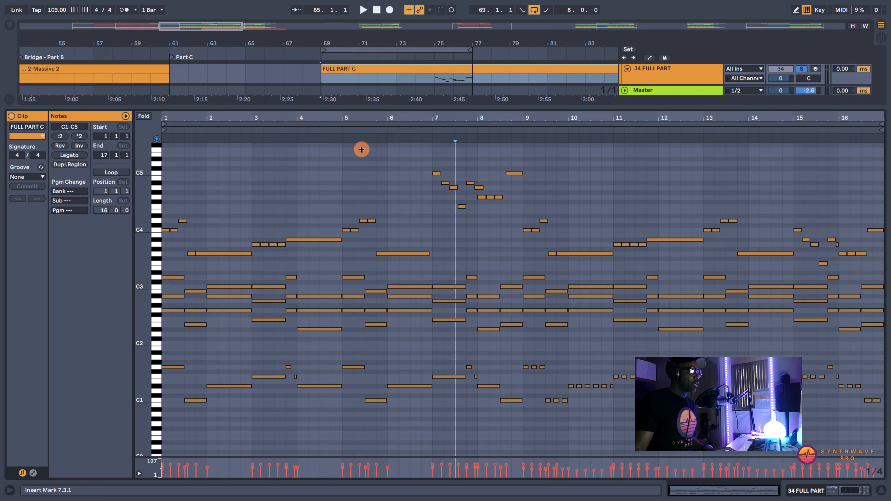
- Play the FULL PART C clip from bar 69 with an enlarged note editor, and stop playback once the loop restarts
key("space")
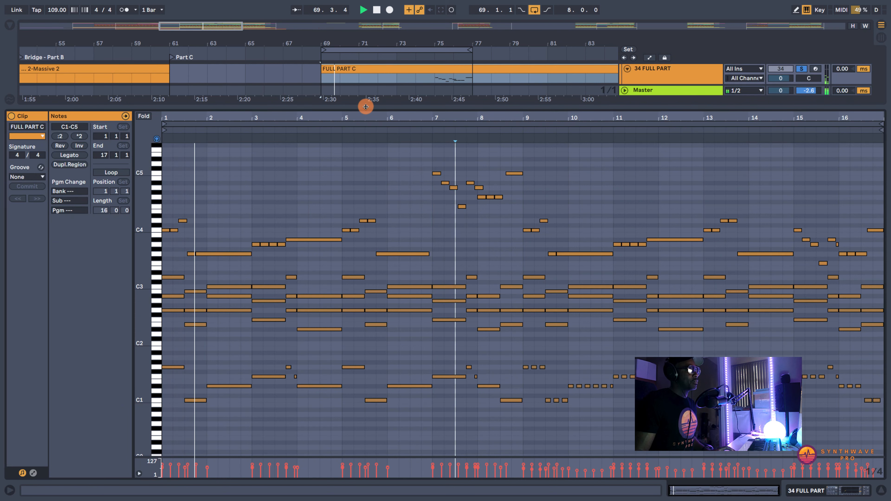
left_click_drag(364, 104, 375, 84)
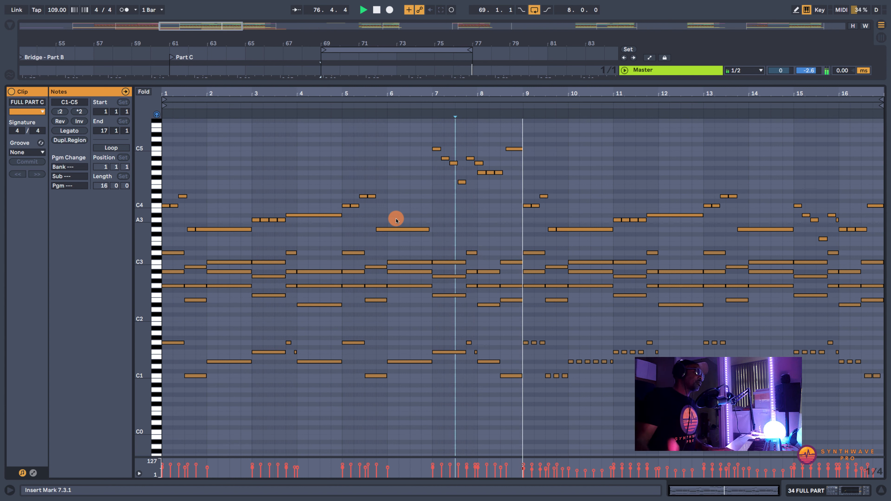
key("space")
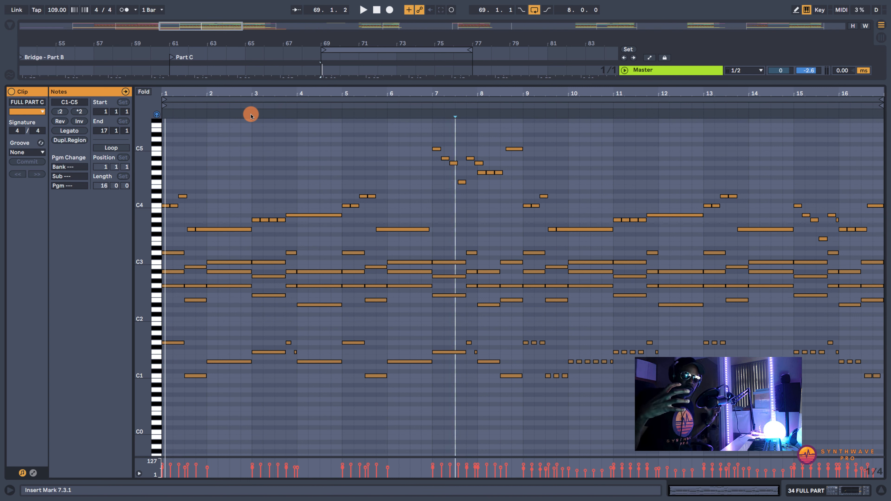
- Replay the opening bar of the FULL PART C clip several times to hear its chord change, stopping after each pass
key("space")
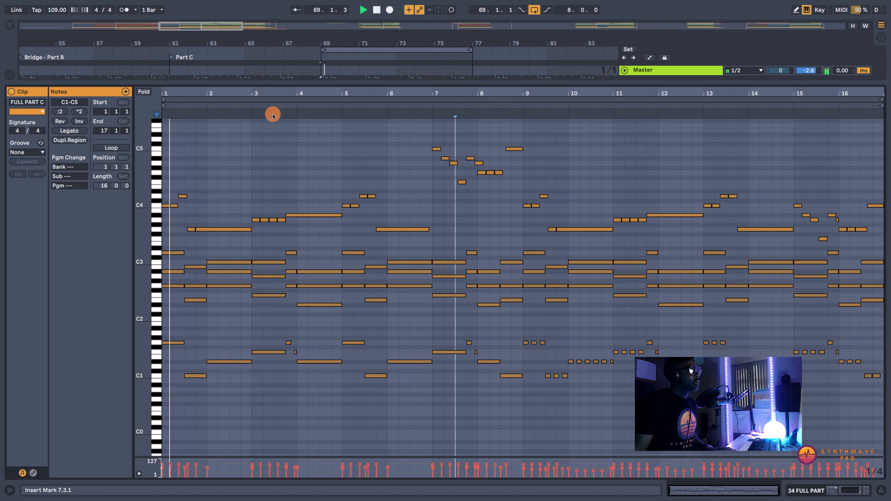
key("space")
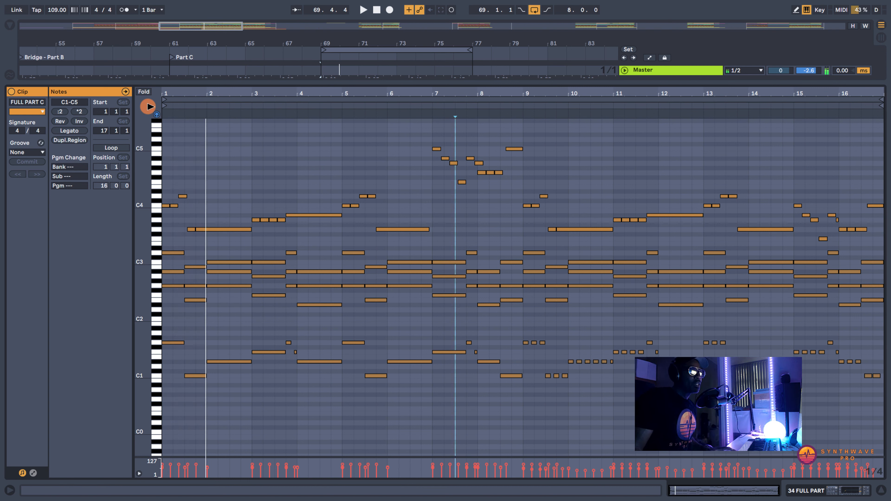
key("space")
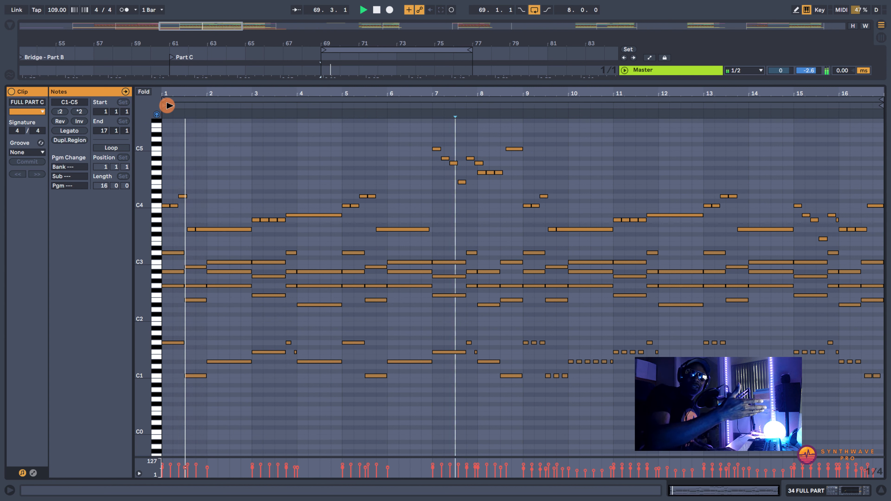
key("space")
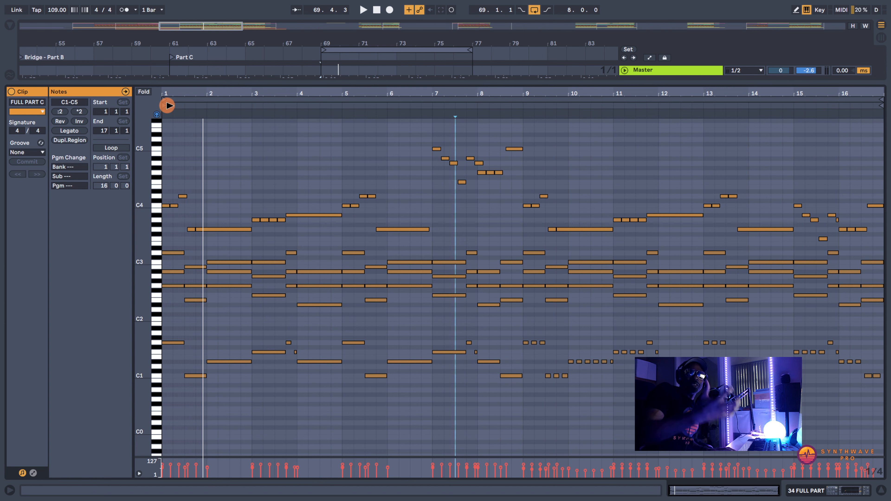
key("space")
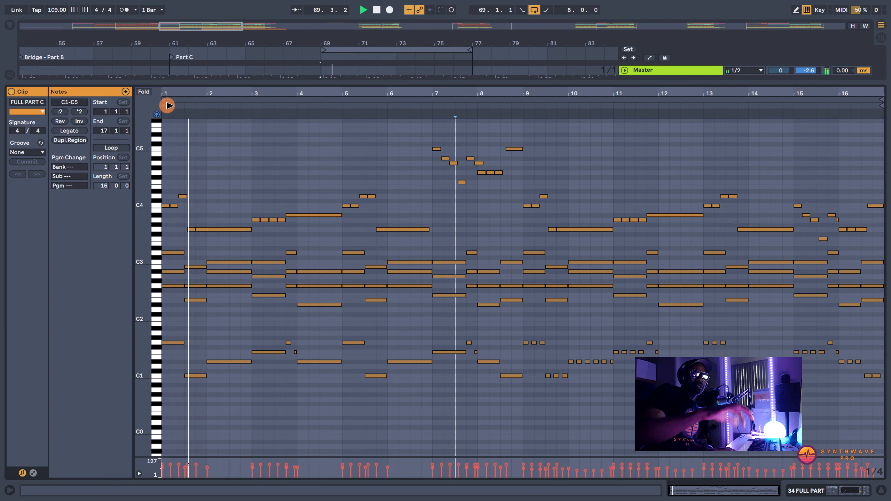
key("space")
key("space")
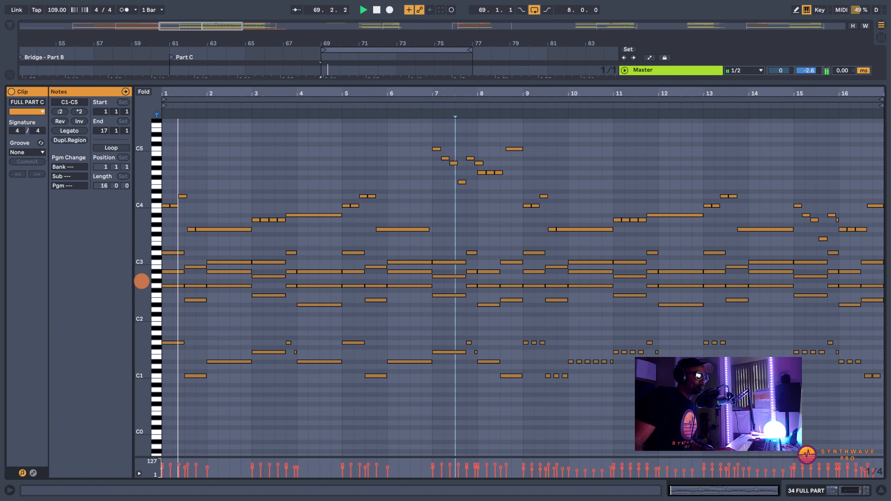
left_click_drag(141, 281, 145, 281)
key("space")
- Examine the chord notes in the first bars of the FULL PART C clip up close, and return to the arrangement
left_click_drag(183, 92, 190, 106)
scroll(293, 199, "down", 1)
scroll(293, 199, "down", 2)
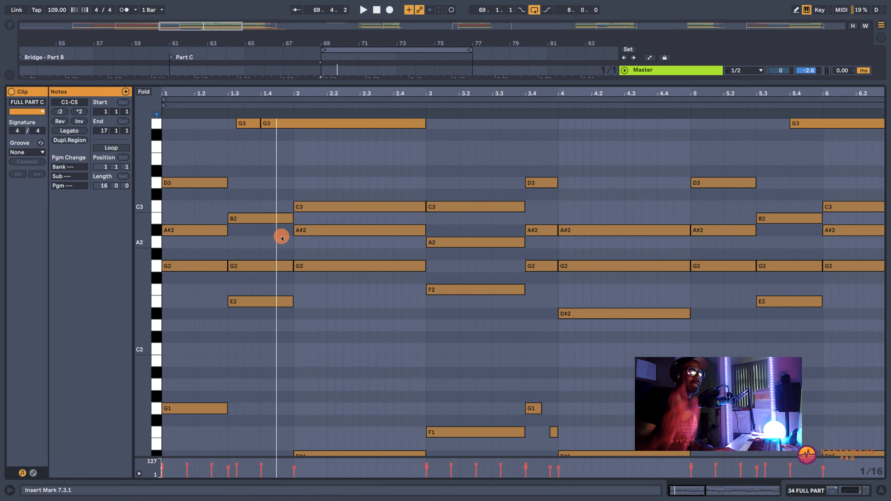
left_click(809, 493)
scroll(534, 165, "up", 4)
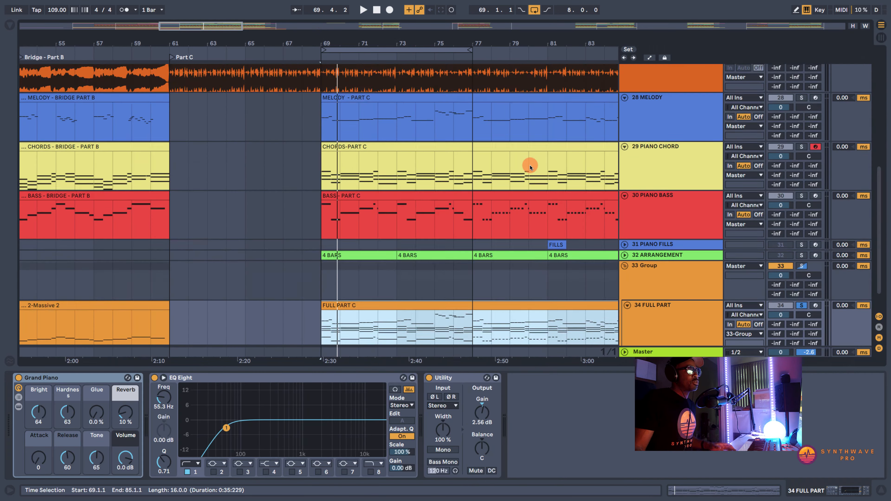
- Solo the 27 SynthwavePro track and play its opening bars from bar 69 repeatedly, stopping after each pass
left_click(801, 106)
key("space")
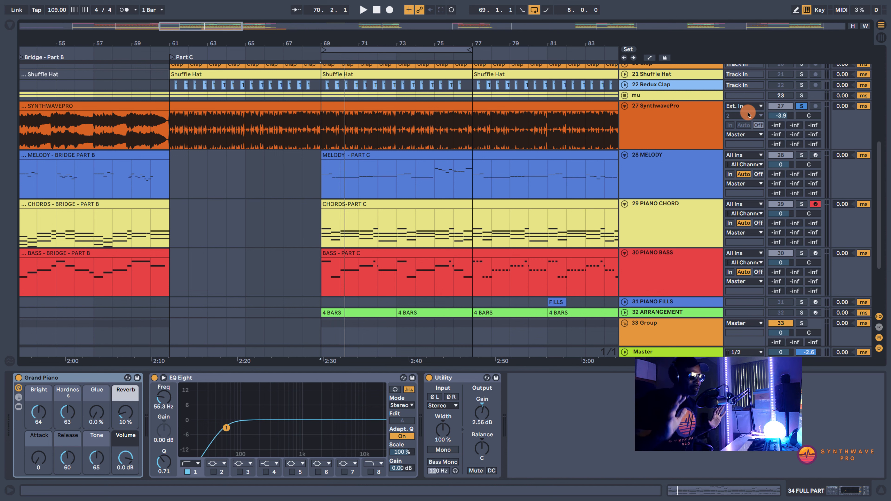
left_click(322, 123)
key("space")
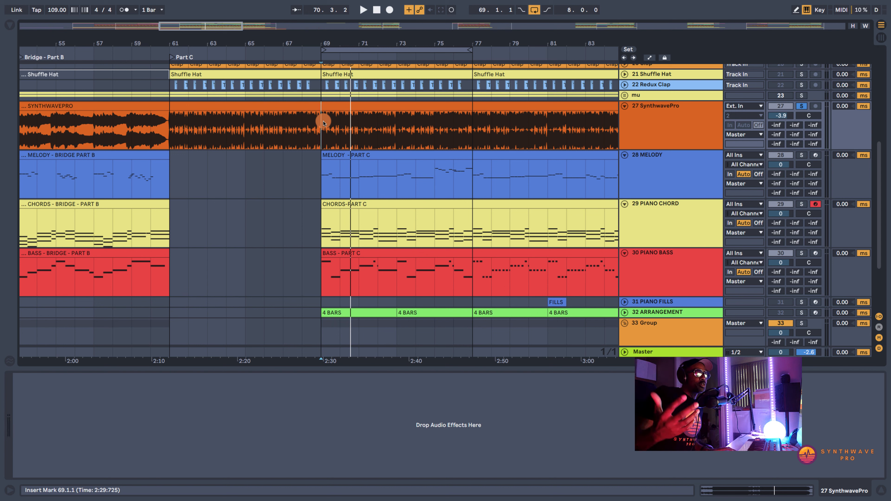
key("space")
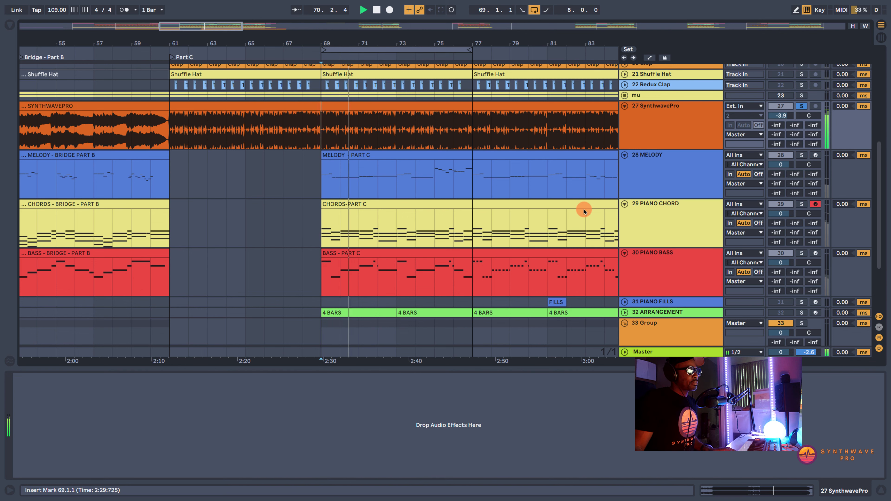
key("space")
- Solo the 34 FULL PART track and play its opening bars from bar 69 for comparison
scroll(486, 224, "down", 2)
scroll(485, 224, "down", 4)
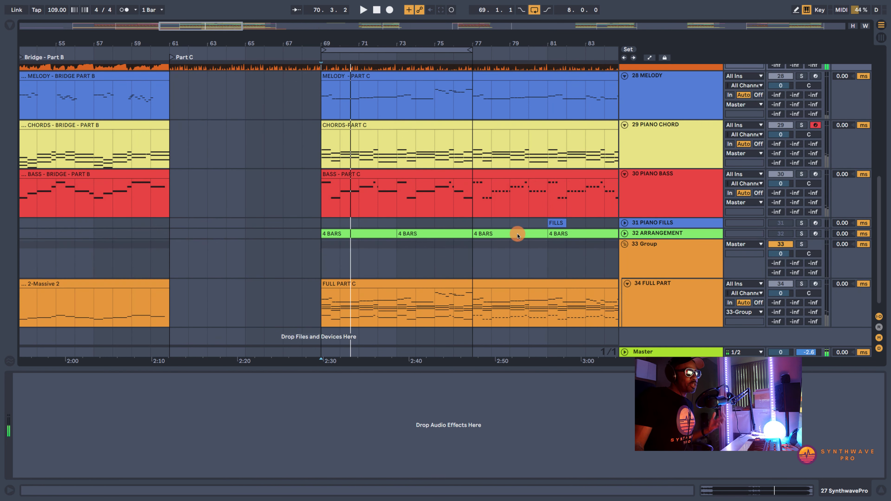
left_click(802, 284)
key("space")
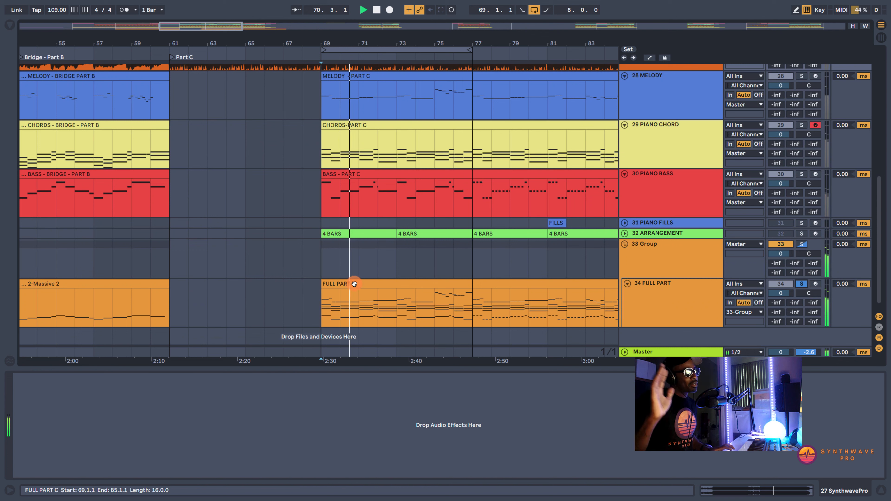
- Open the FULL PART C clip and fit its bass, chord and melody notes into the note editor
left_click(355, 284)
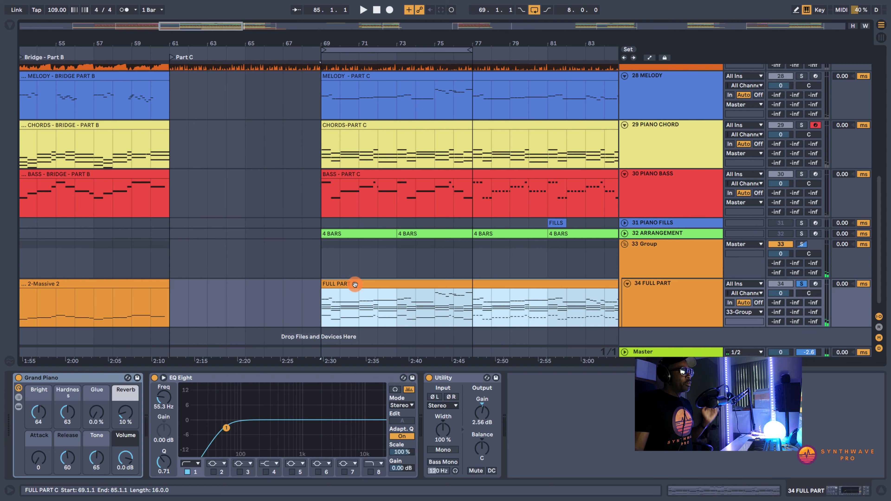
double_click(355, 283)
scroll(319, 305, "down", 1)
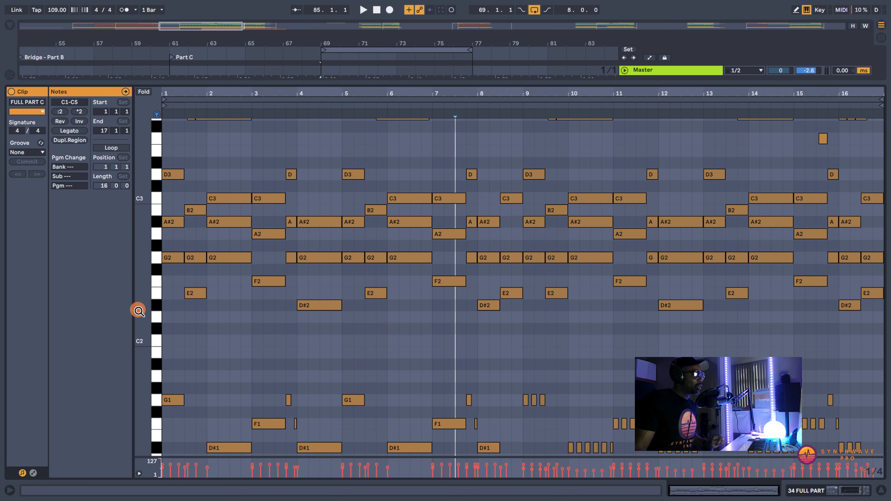
left_click_drag(138, 311, 141, 311)
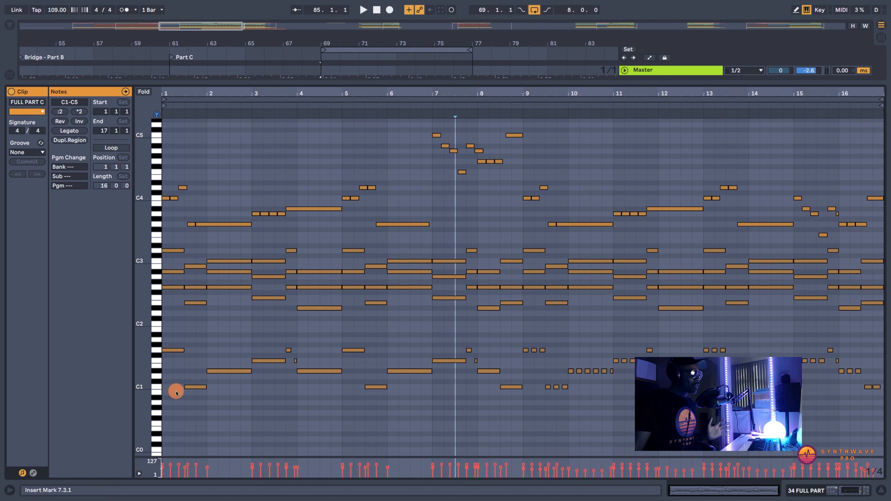
- Highlight the clip's low bass notes, clear that selection, and highlight the chord notes from D#2 to D3 across all bars
left_click_drag(880, 413, 189, 338)
left_click(408, 330)
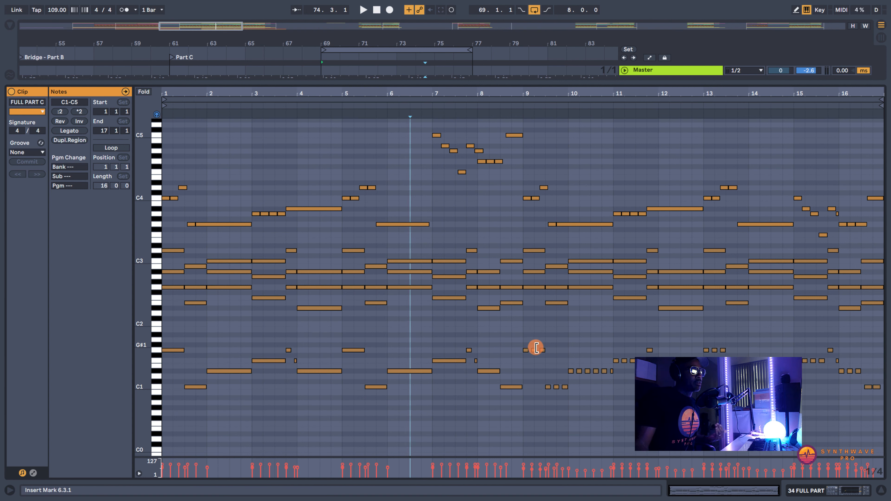
left_click(525, 350)
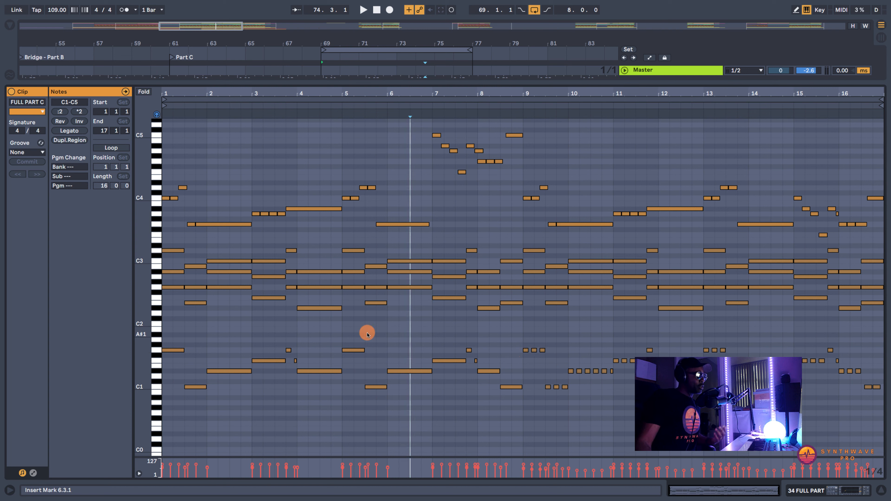
left_click_drag(876, 324, 810, 264)
left_click_drag(695, 245, 157, 246)
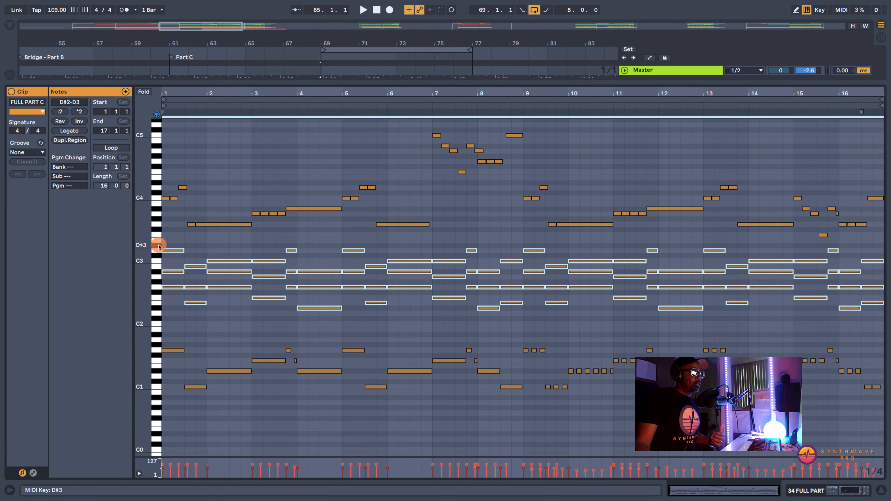